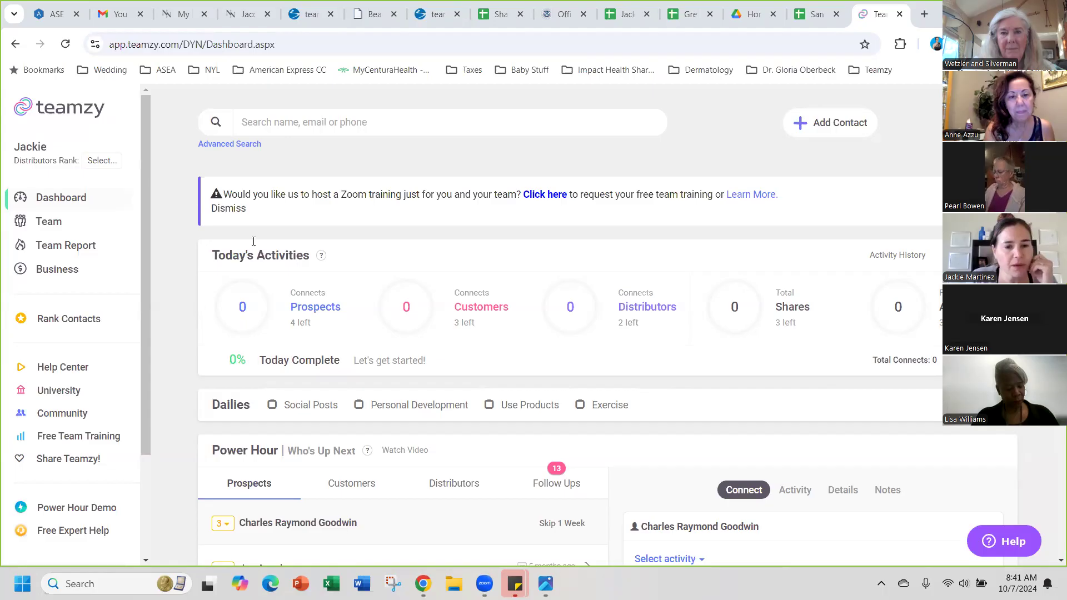
- Start a new contact, check the Prospects contact-type list, then switch to Bulk Import Contacts
scroll(369, 335, "down", 1)
scroll(369, 336, "up", 1)
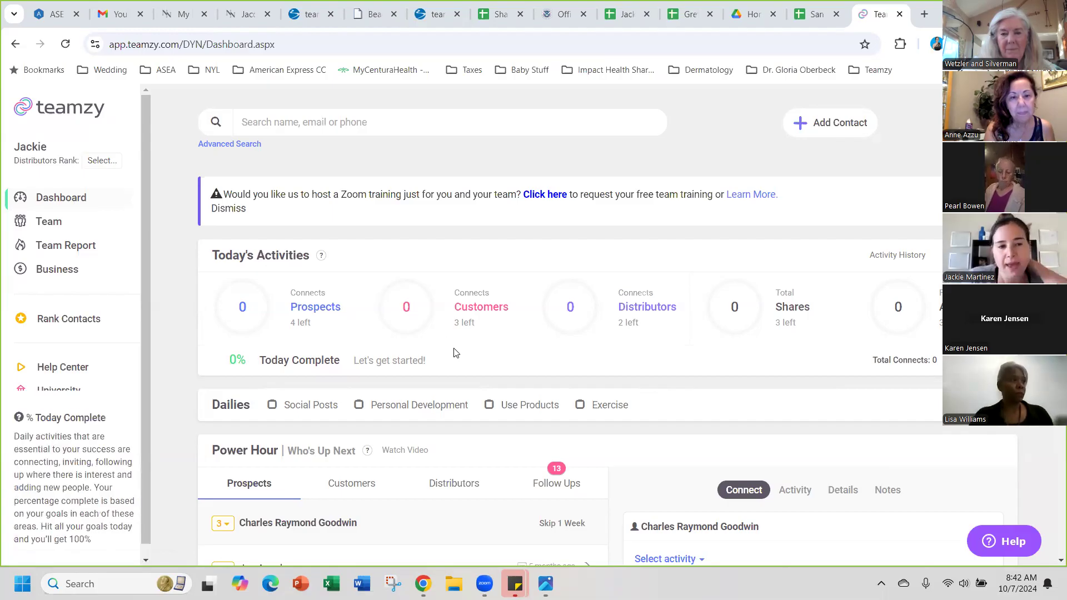
scroll(350, 309, "down", 1)
scroll(350, 309, "up", 1)
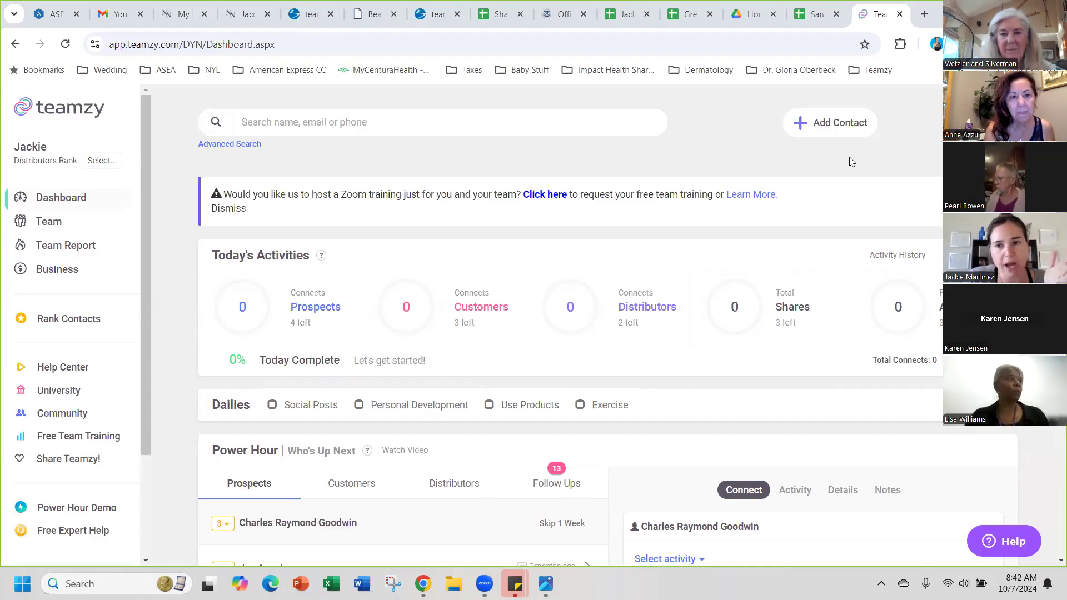
left_click(841, 127)
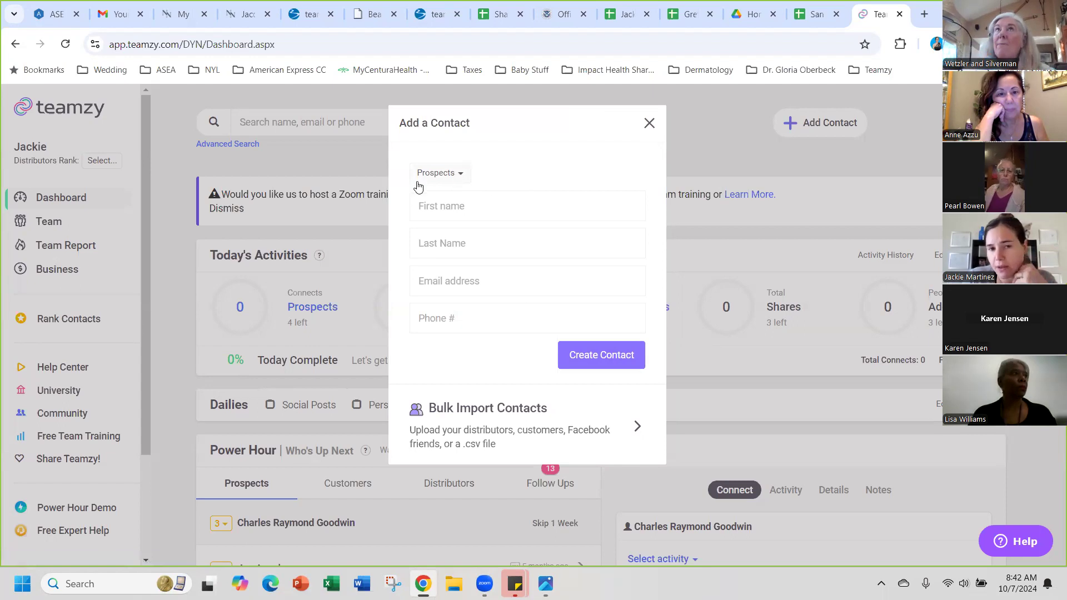
left_click(440, 174)
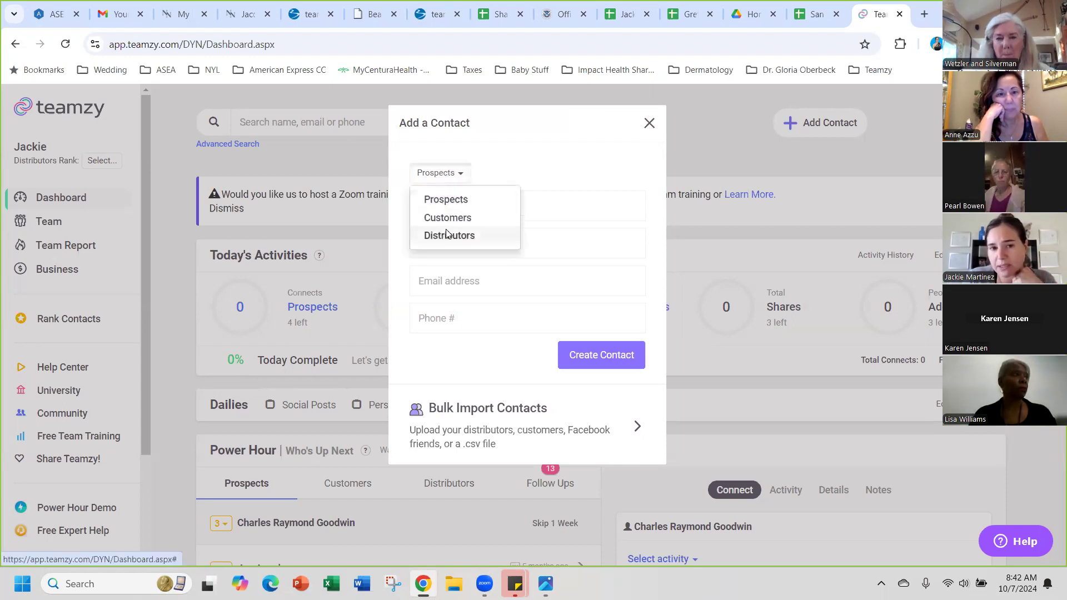
left_click(521, 437)
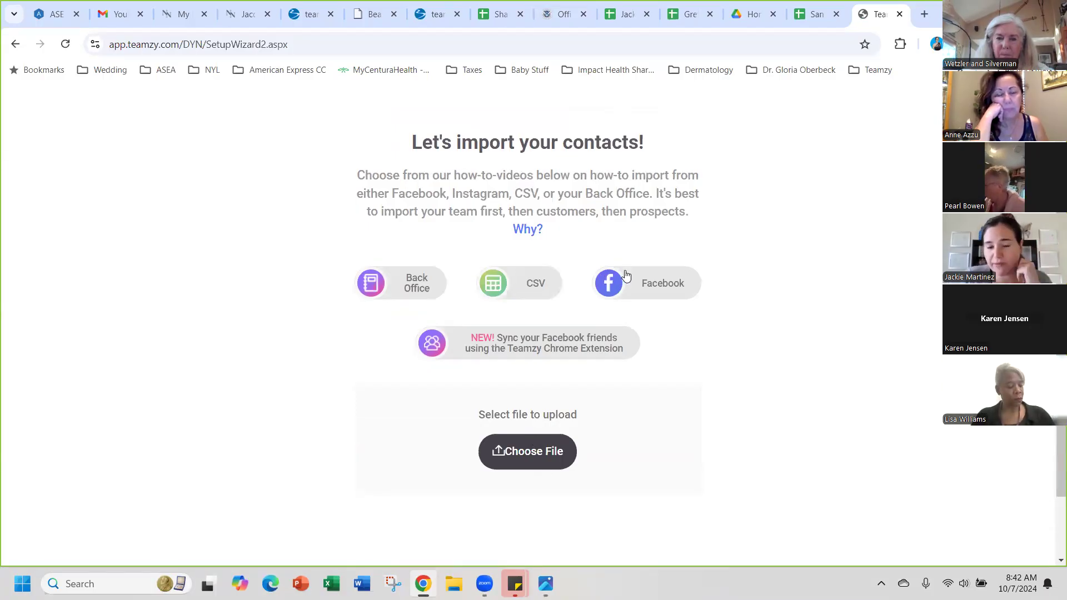
left_click(546, 457)
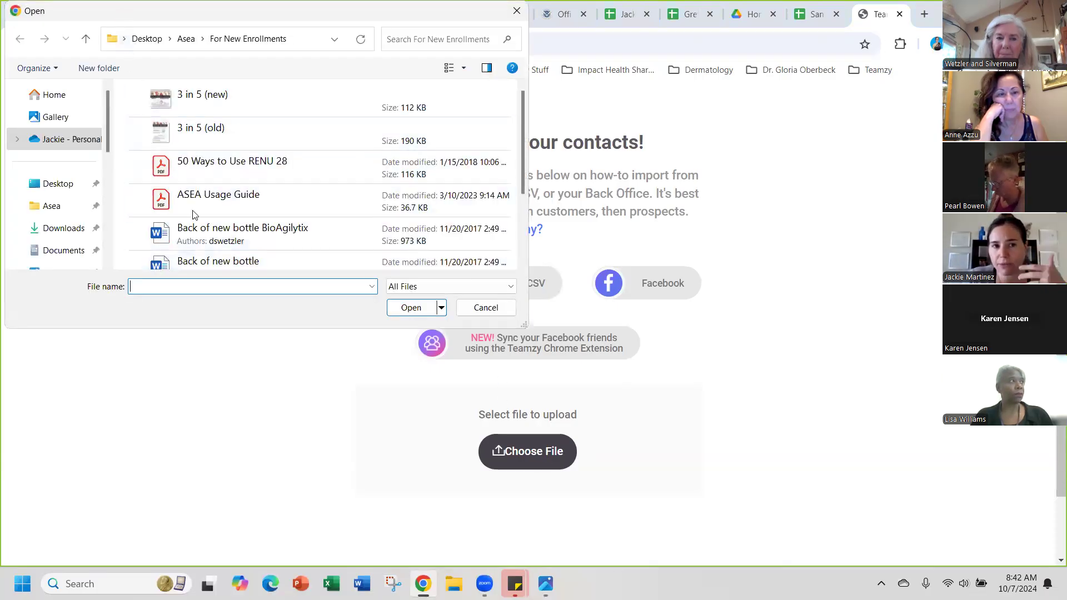
left_click(532, 197)
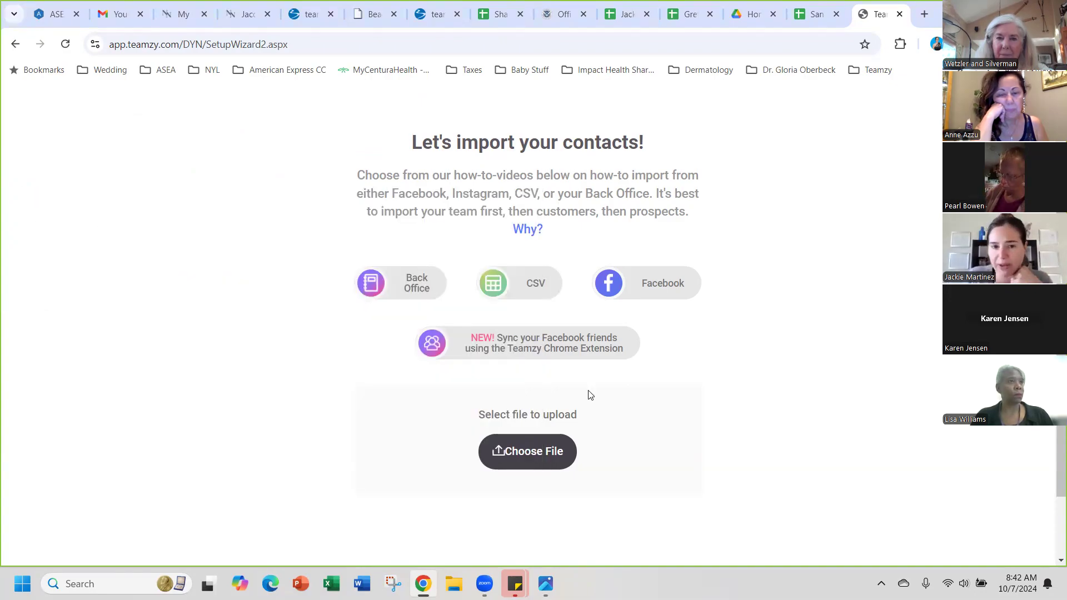
scroll(578, 258, "up", 1)
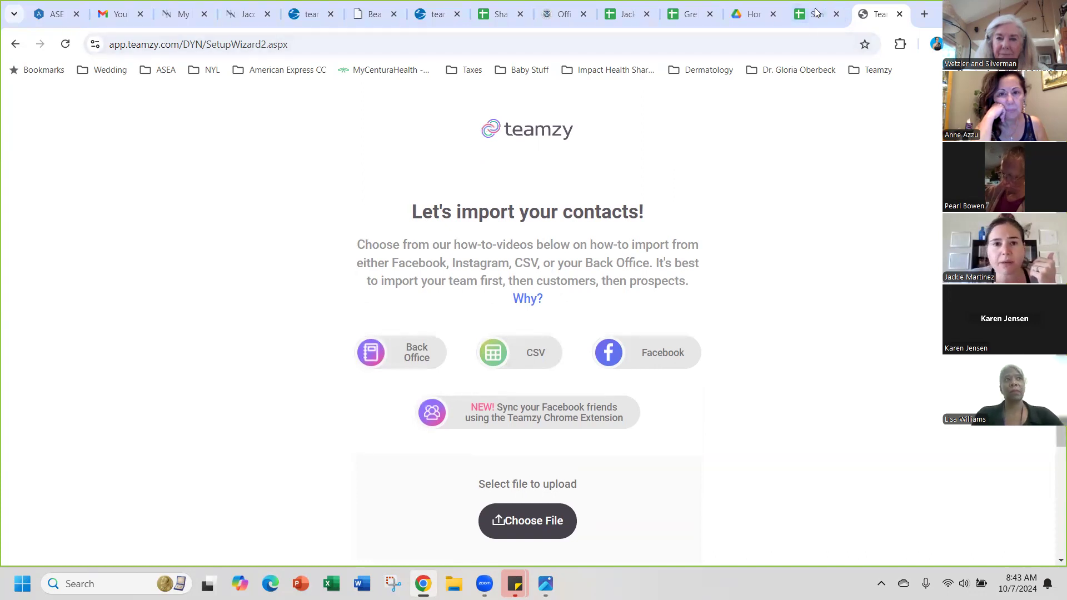
- Go back from the import page to the Teamzy dashboard
left_click(16, 44)
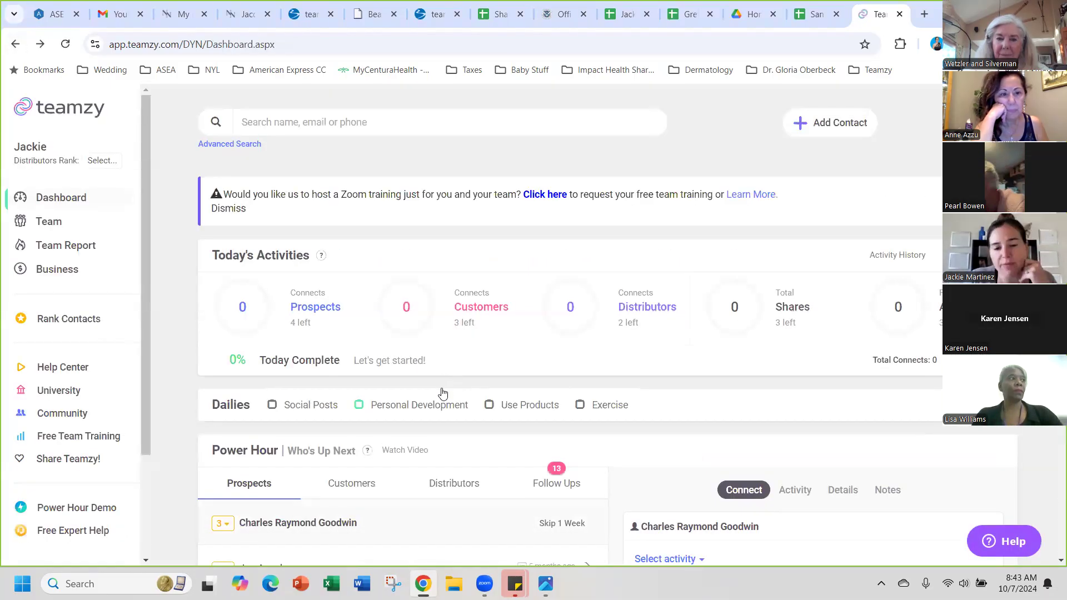
scroll(442, 393, "down", 1)
scroll(442, 393, "up", 1)
scroll(443, 394, "down", 1)
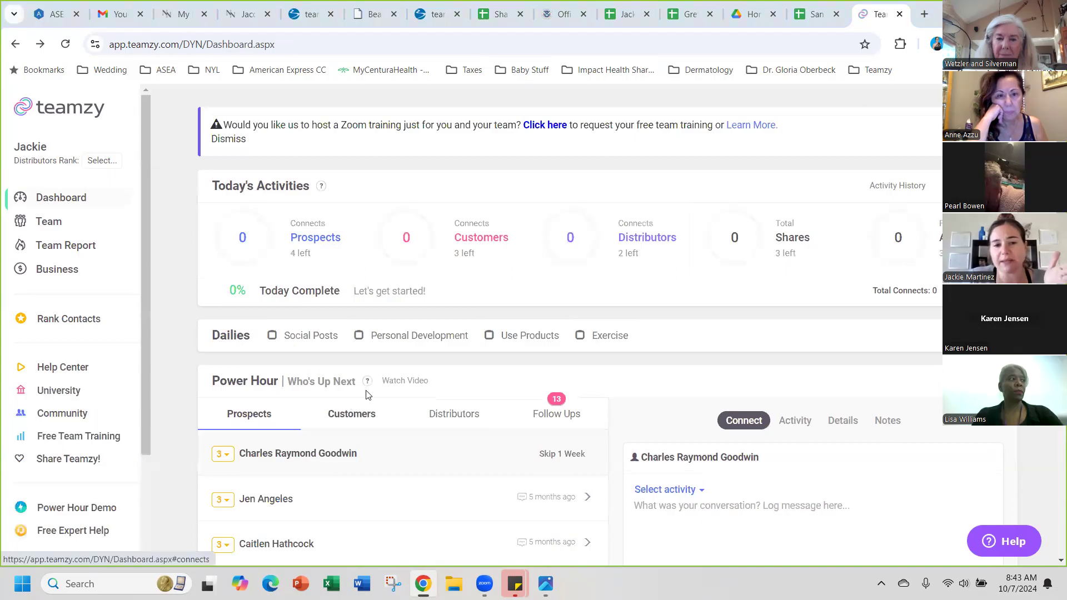
scroll(372, 390, "up", 1)
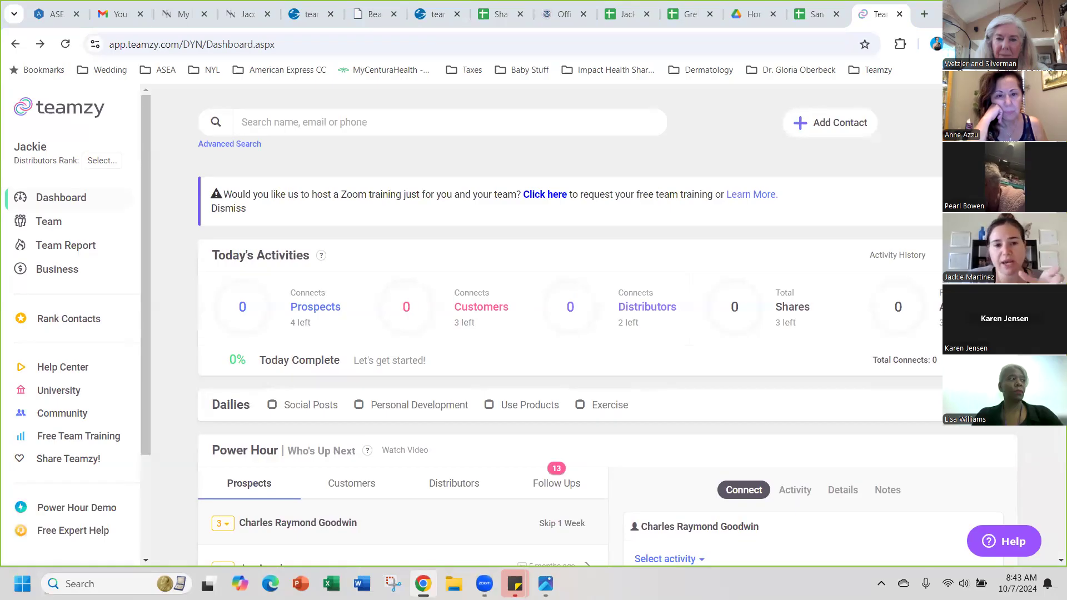
- Display the Prospects stat's help text and look over the Power Hour lists
mouse_move(266, 314)
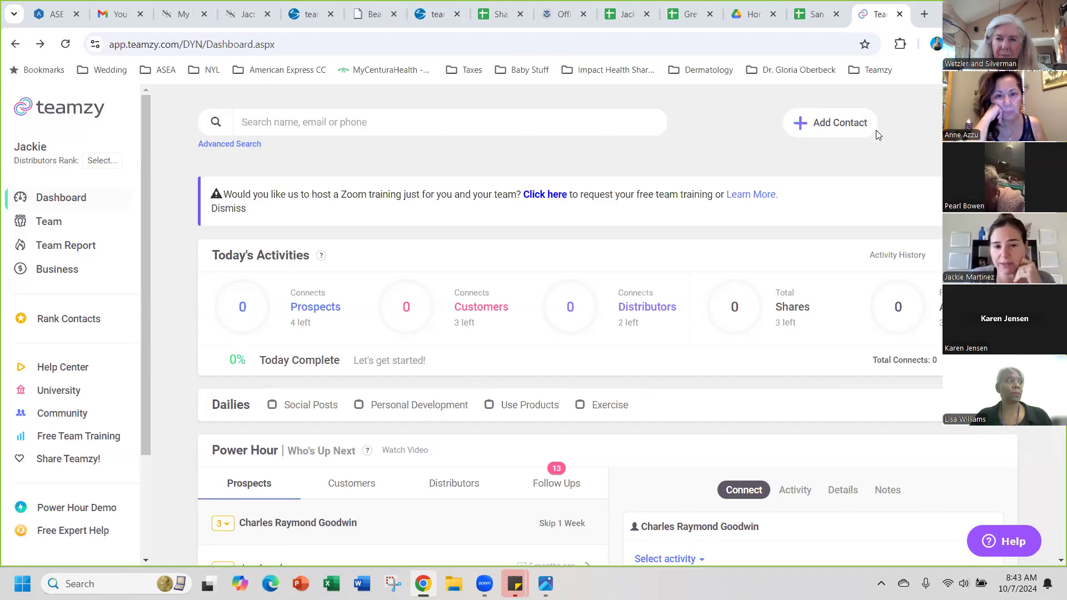
mouse_move(240, 294)
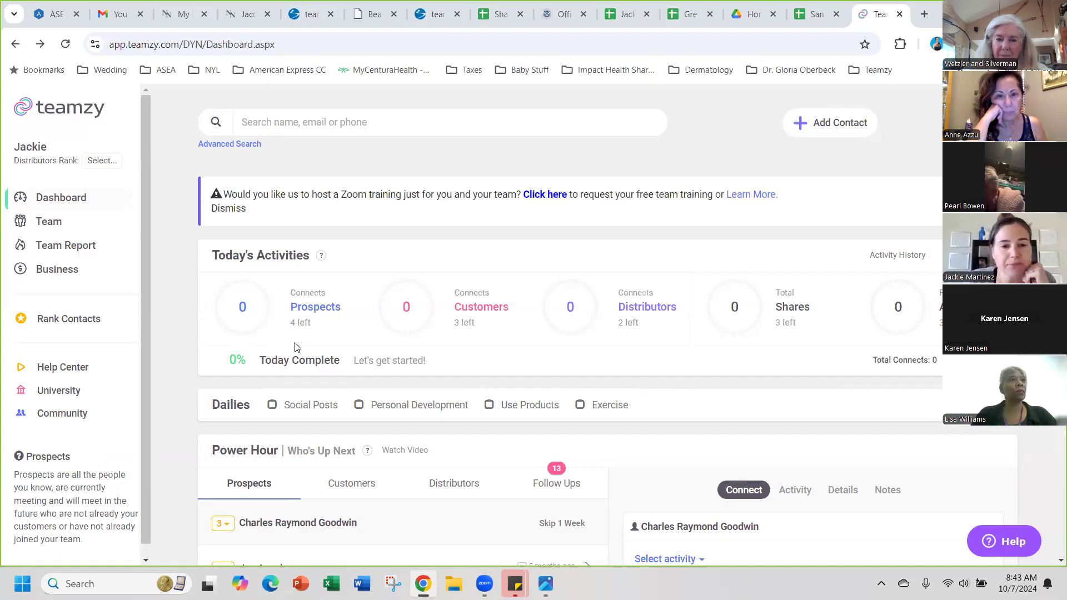
scroll(332, 363, "down", 1)
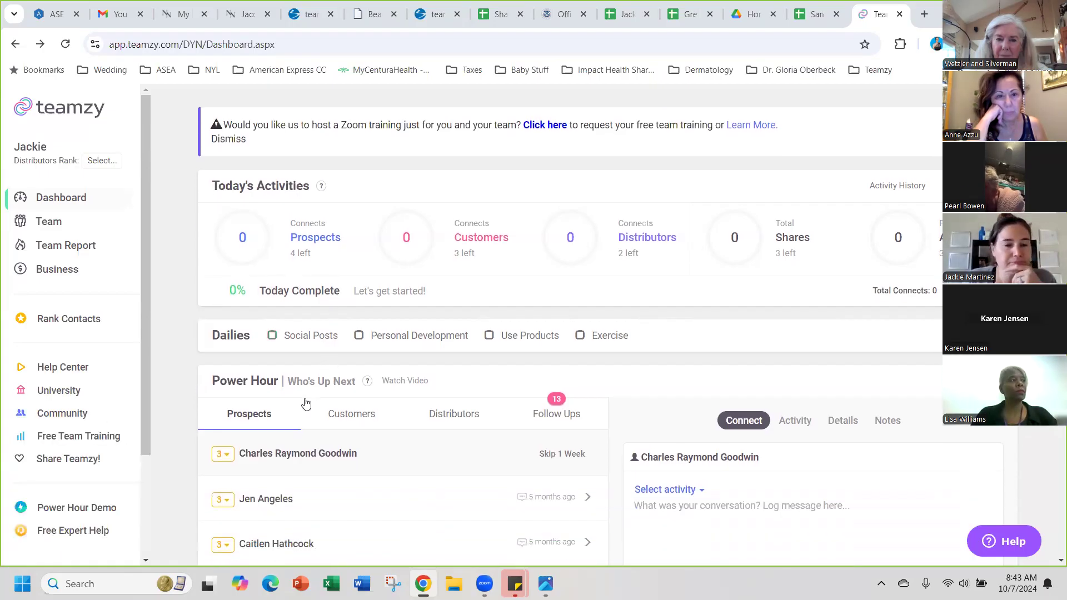
scroll(306, 406, "down", 1)
scroll(280, 380, "down", 1)
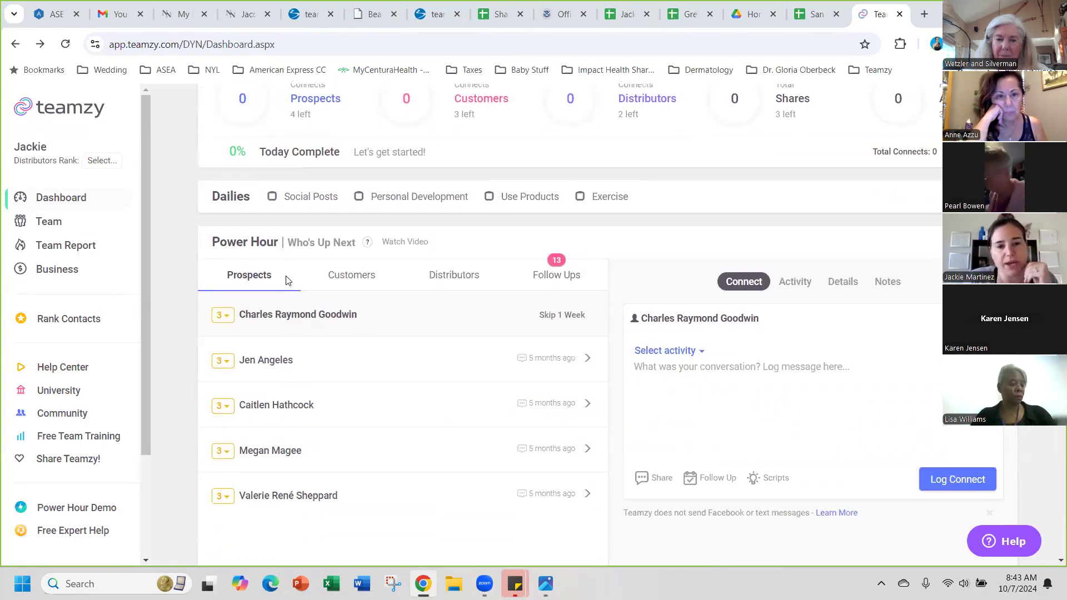
scroll(280, 305, "up", 1)
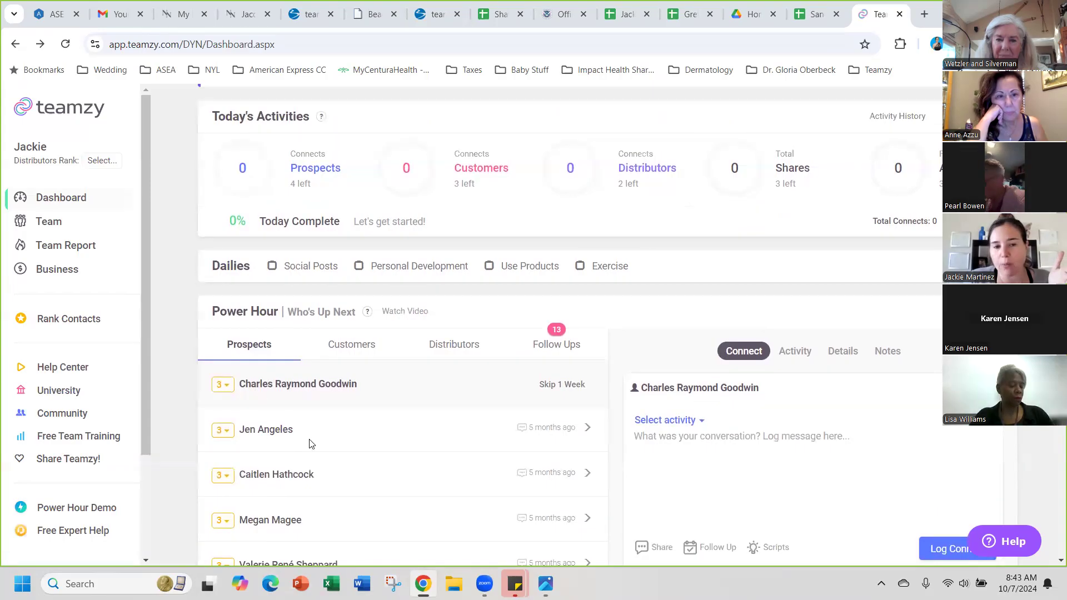
- Step Power Hour through Customers, Distributors and Follow Ups, ending on the first follow-up contact
left_click(352, 344)
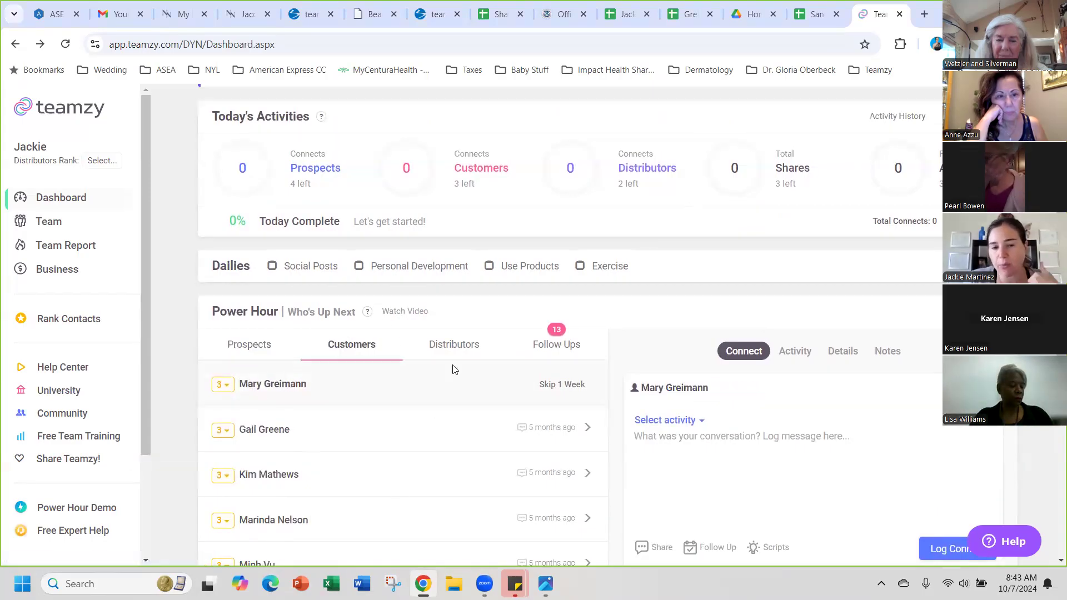
left_click(454, 351)
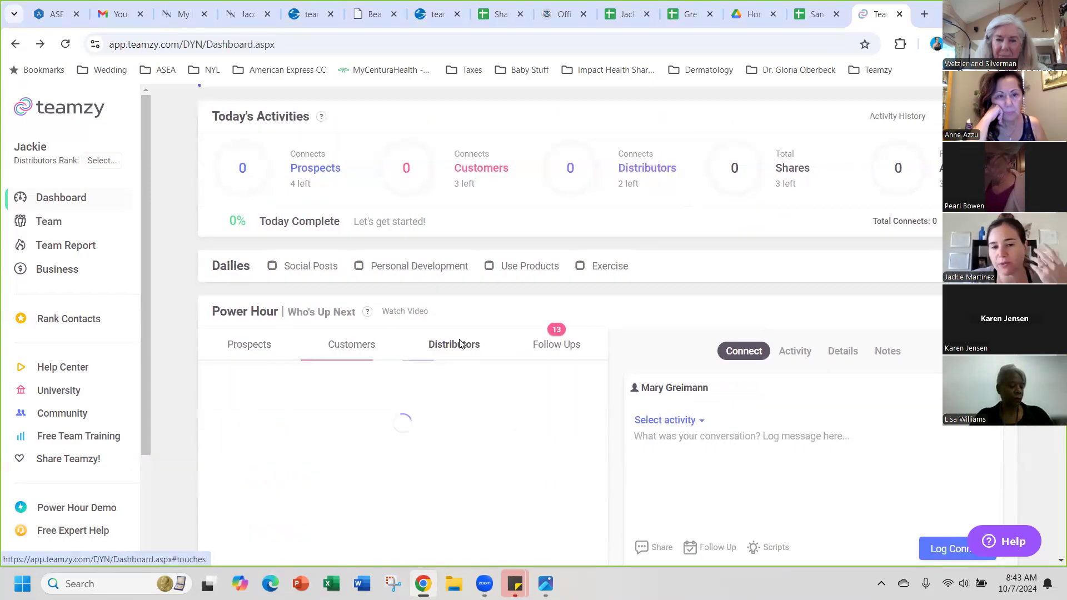
left_click(553, 349)
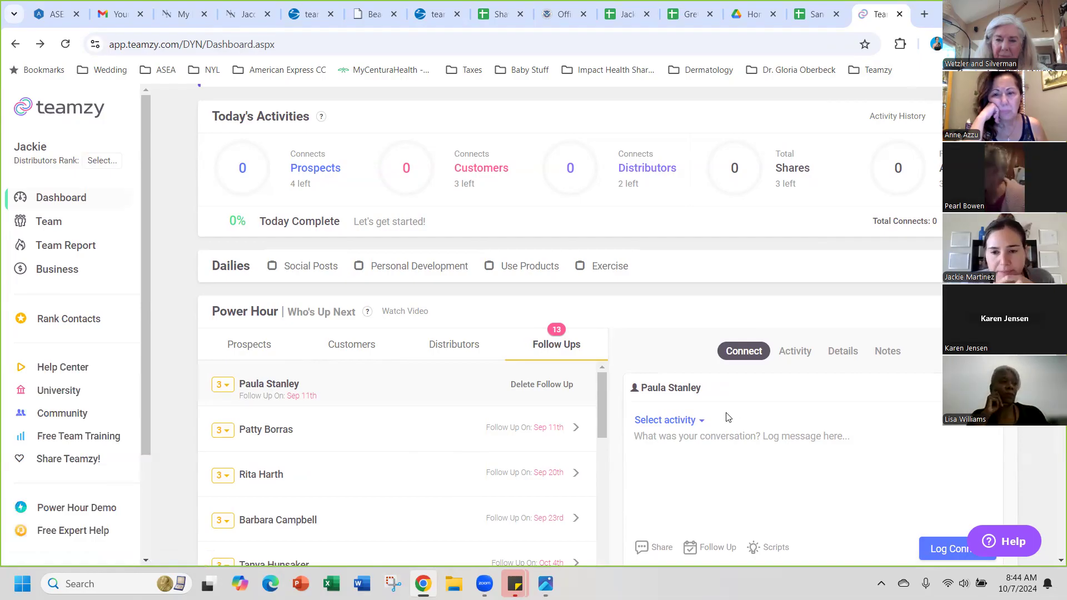
scroll(717, 423, "down", 1)
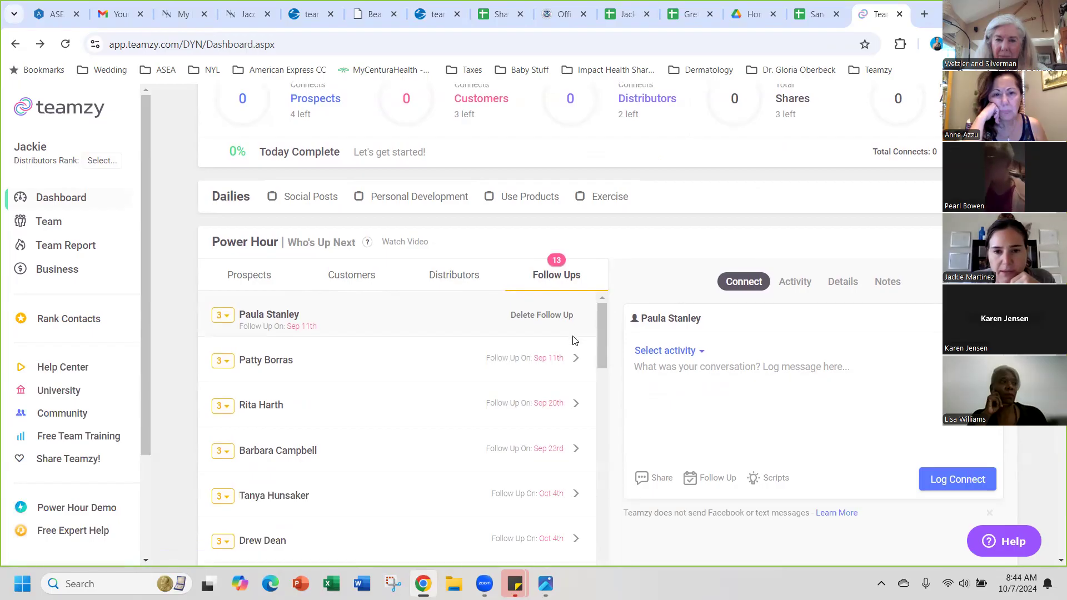
left_click(277, 362)
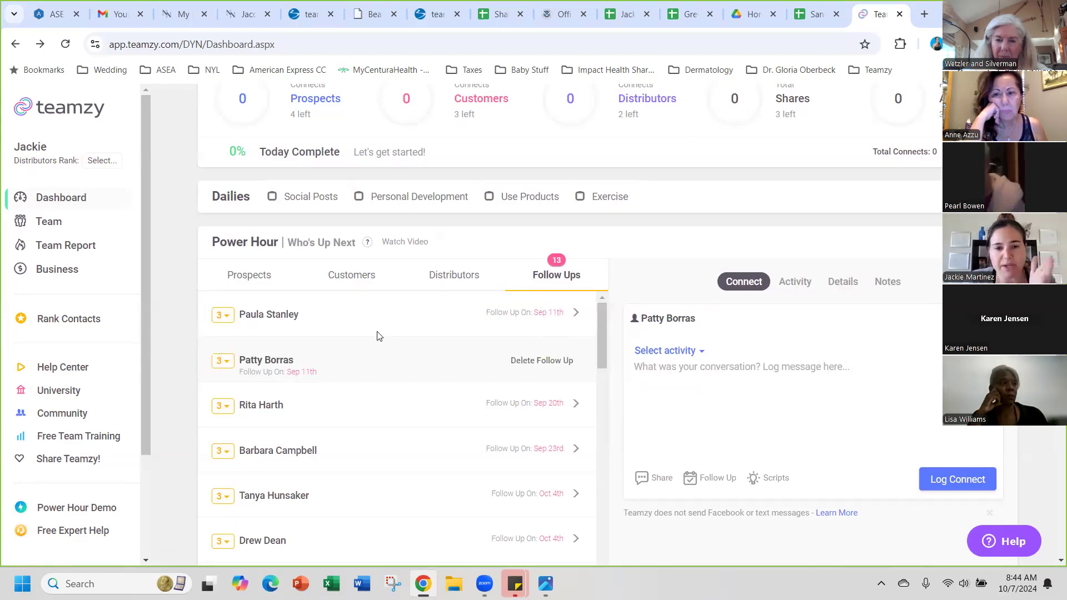
left_click(286, 321)
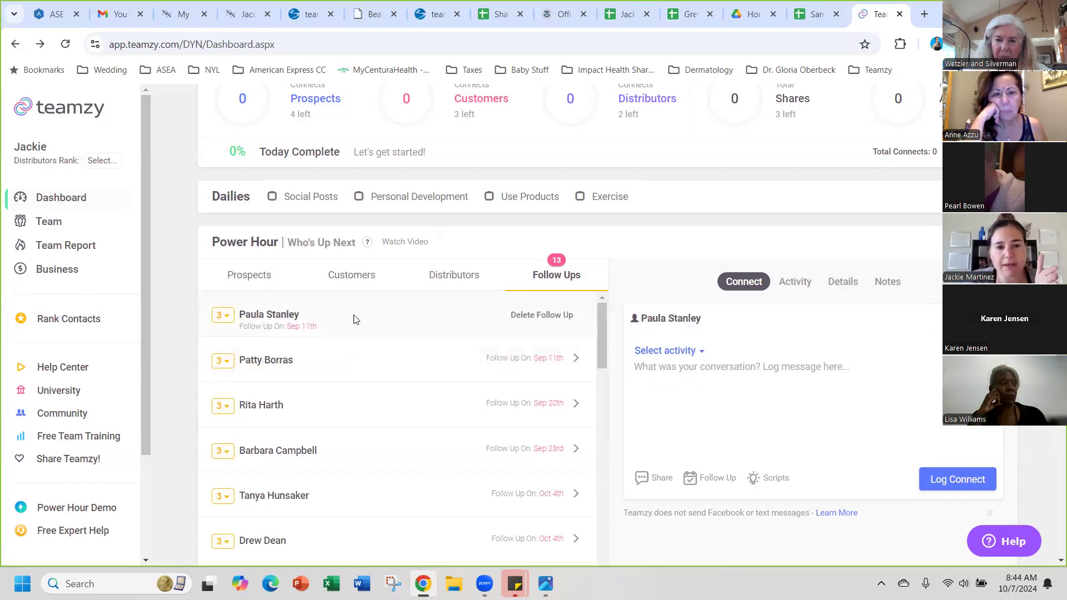
- Pick Text as the connect activity and bring up the follow-up timing choices
left_click(680, 352)
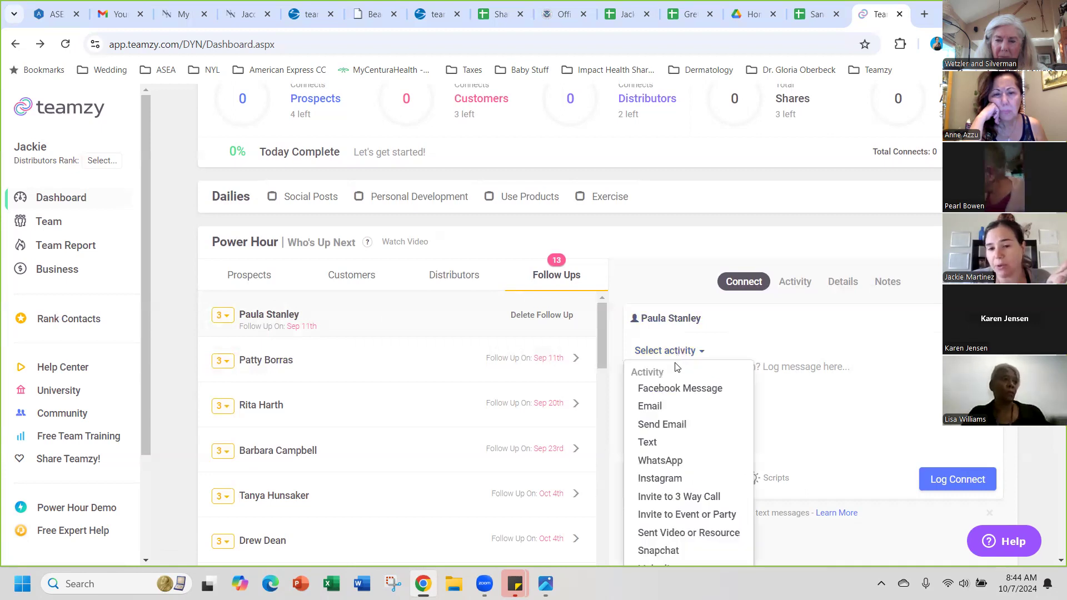
scroll(675, 378, "down", 3)
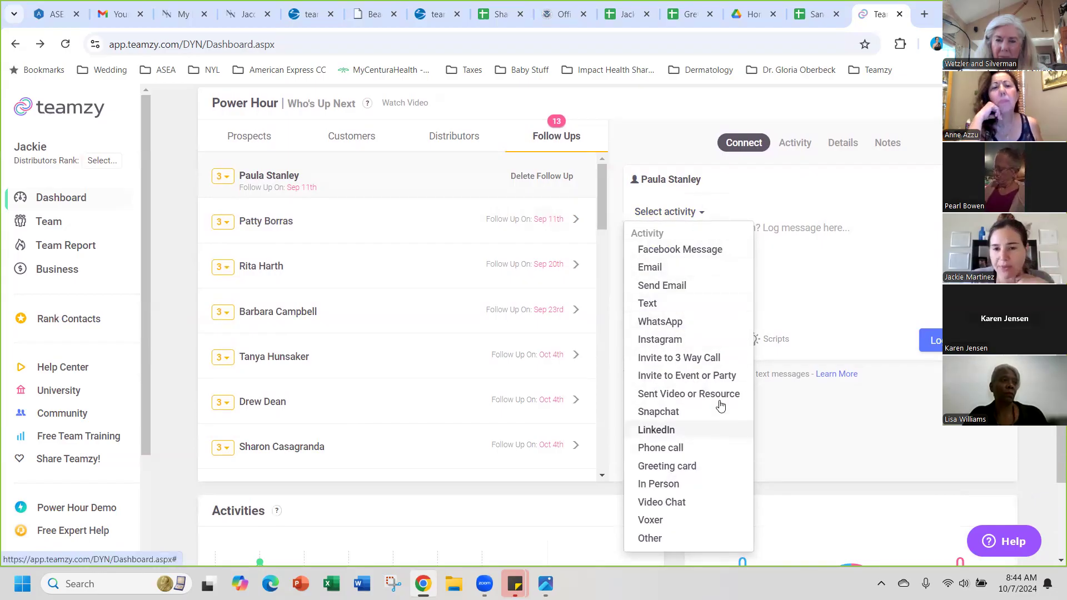
left_click(674, 308)
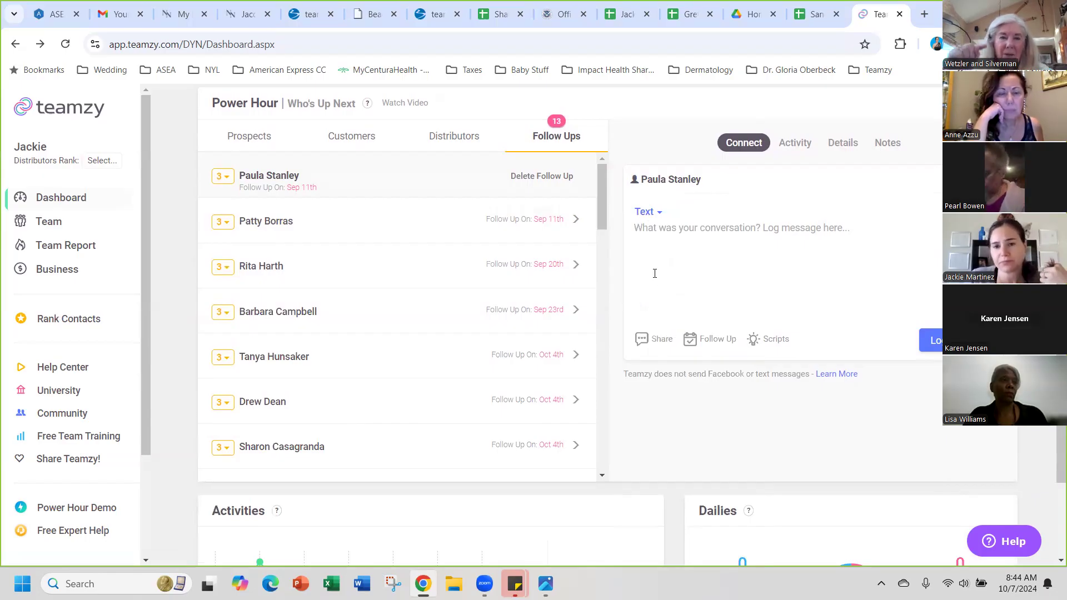
left_click(646, 214)
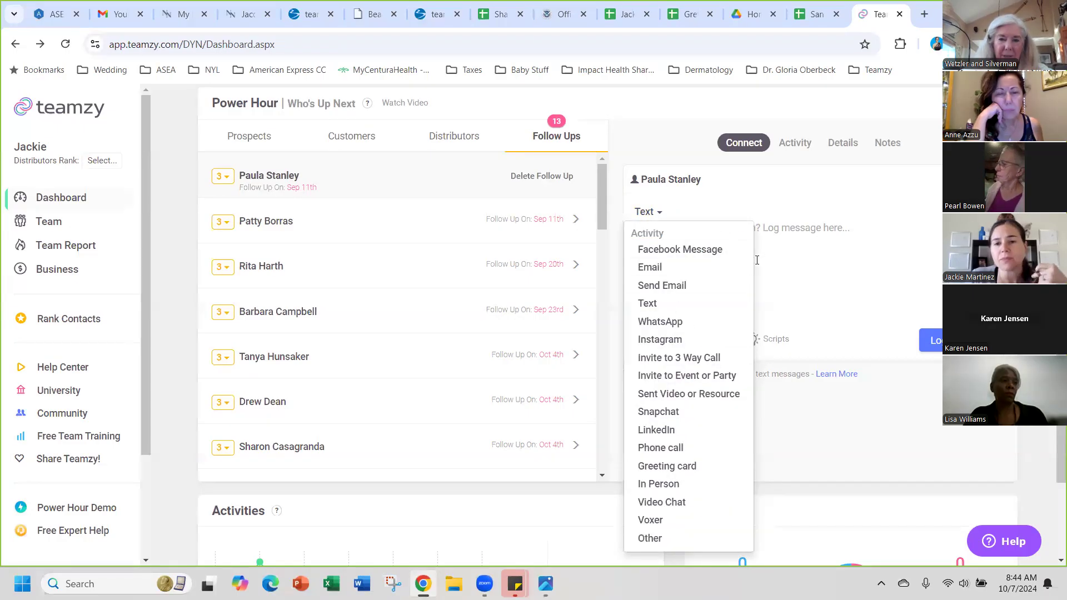
left_click(744, 238)
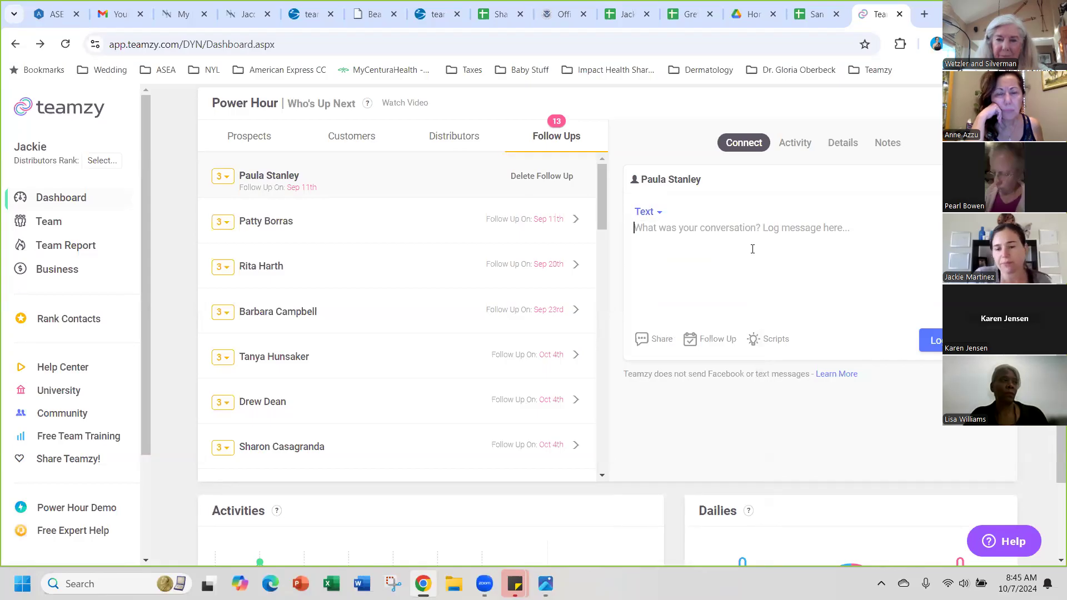
left_click(710, 345)
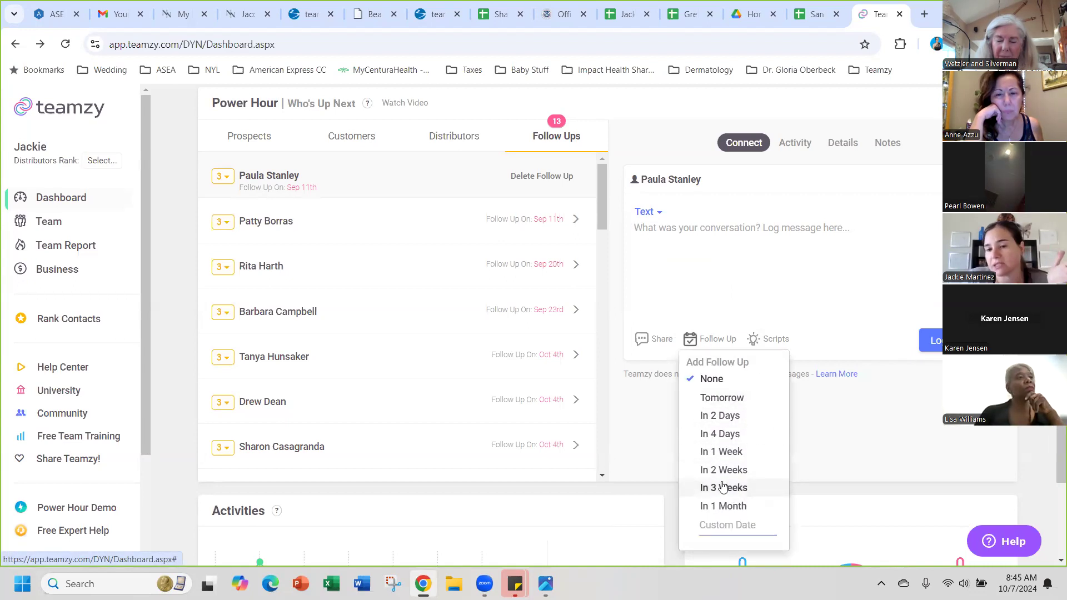
left_click(739, 525)
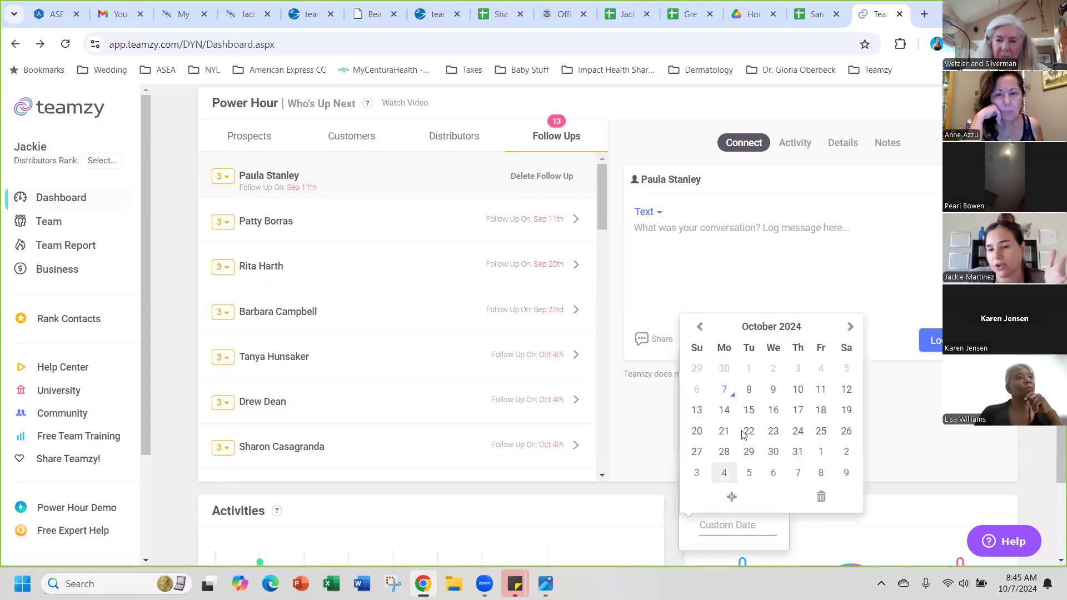
left_click(710, 315)
left_click(703, 340)
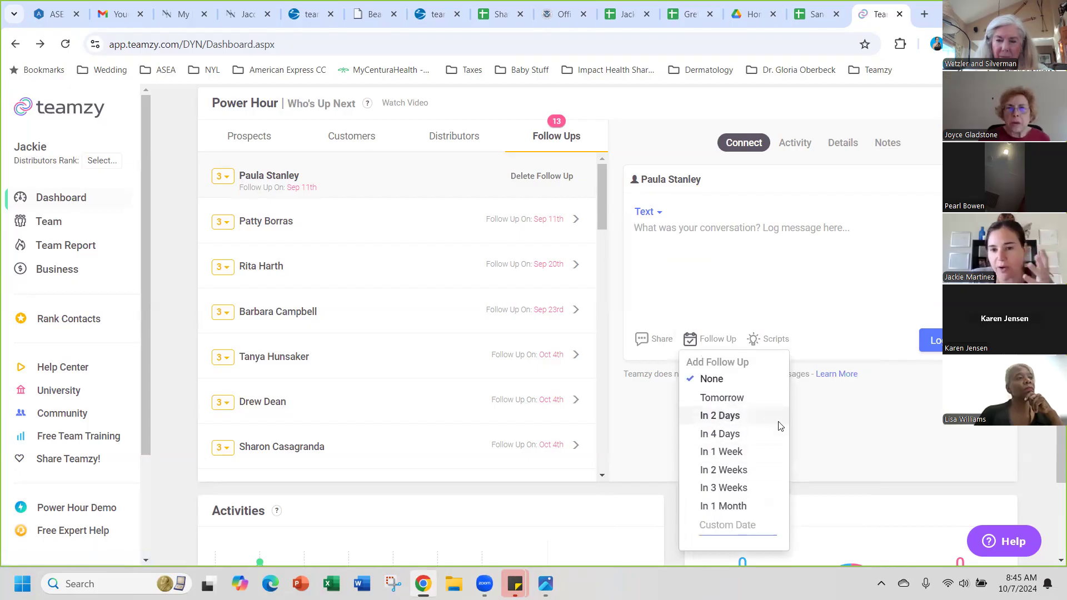
left_click(731, 270)
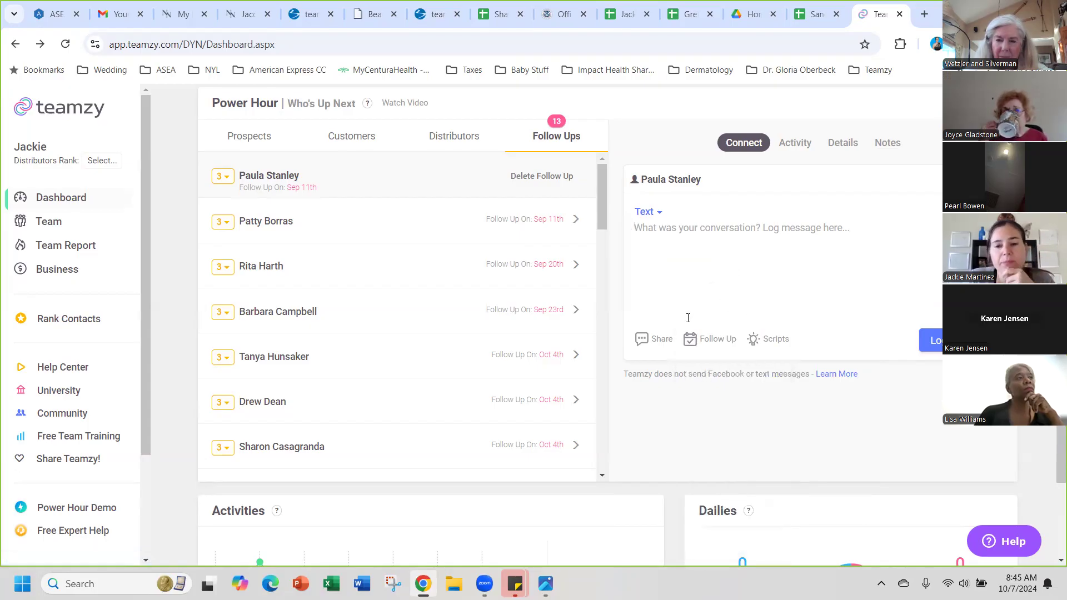
left_click(660, 341)
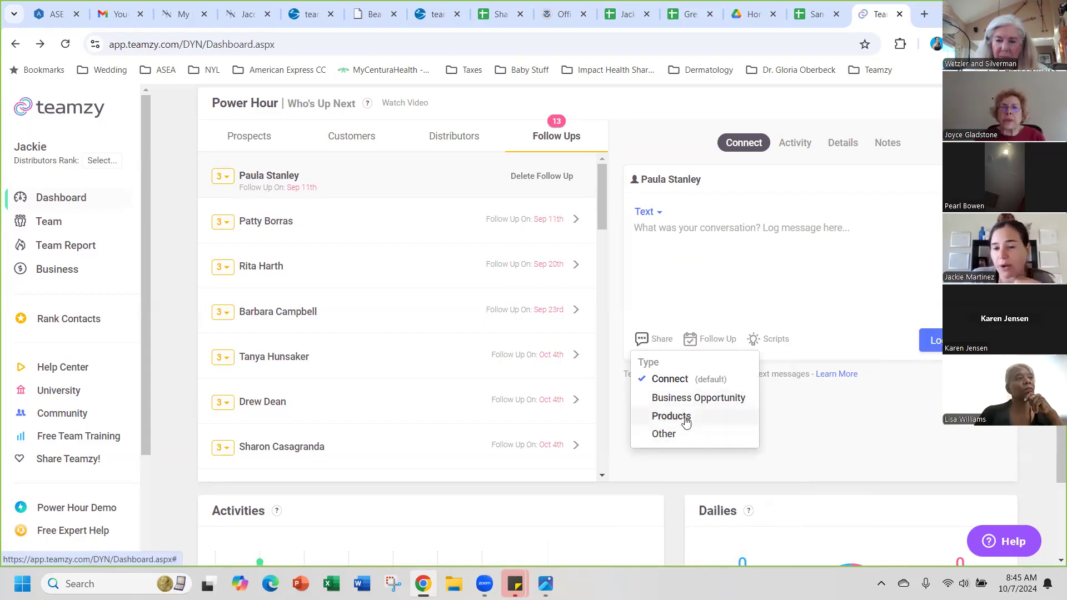
left_click(695, 294)
left_click(667, 340)
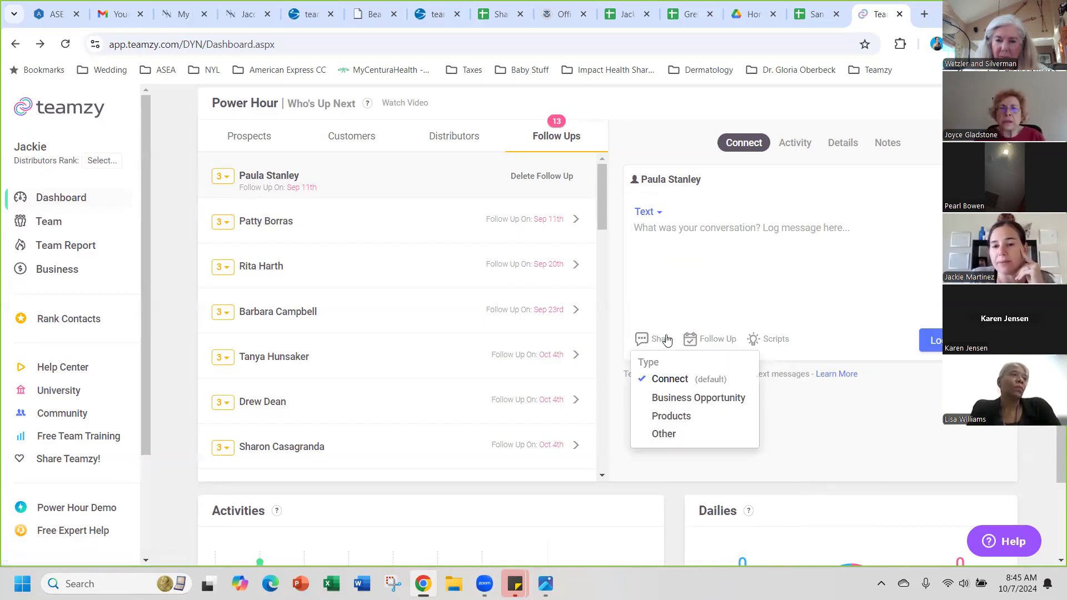
left_click(746, 298)
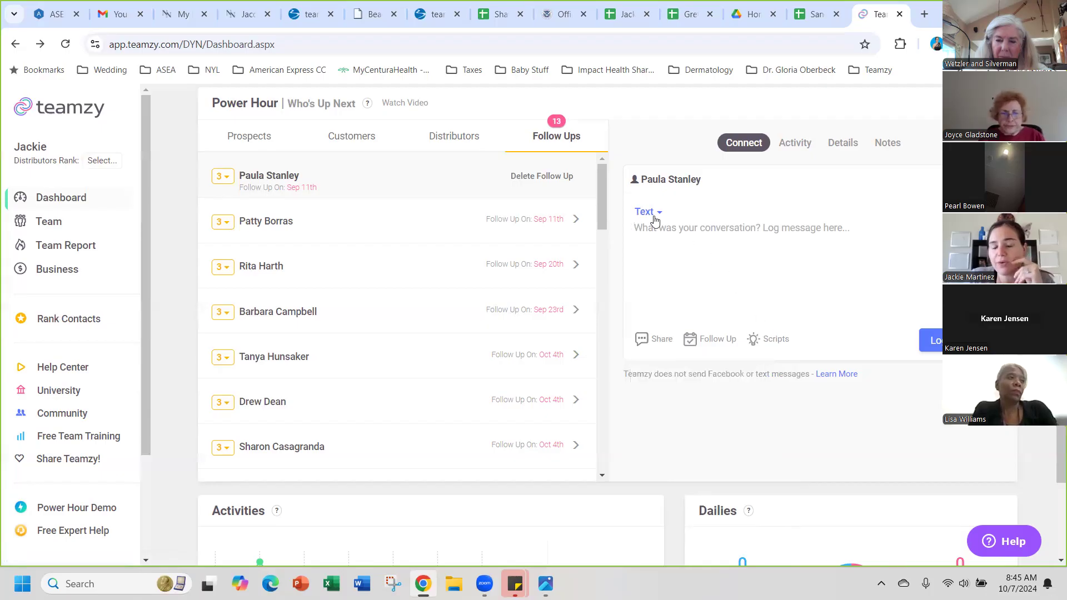
left_click(778, 340)
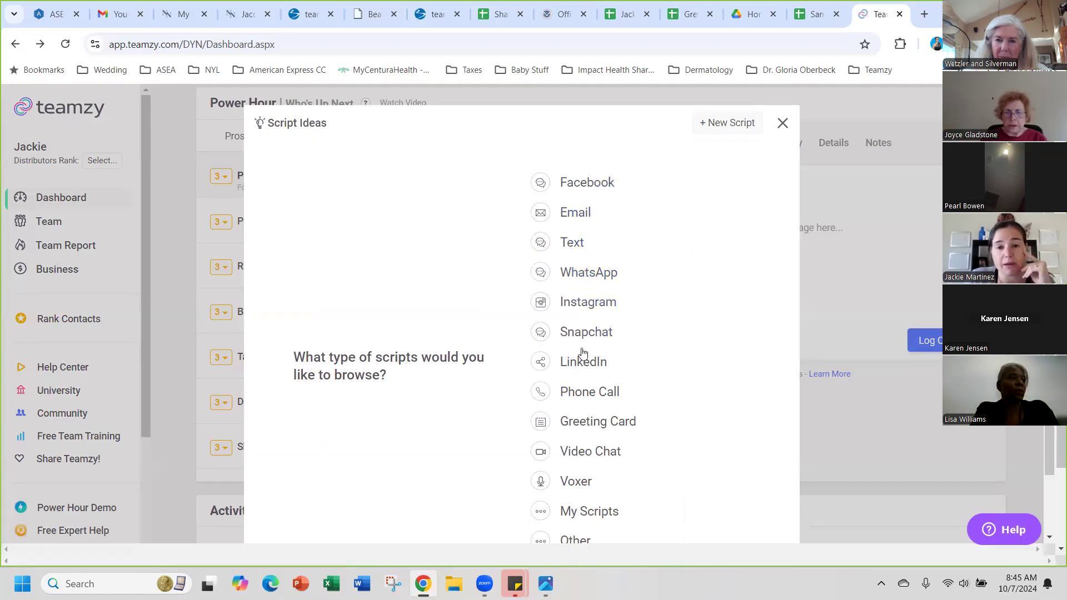
scroll(592, 437, "down", 2)
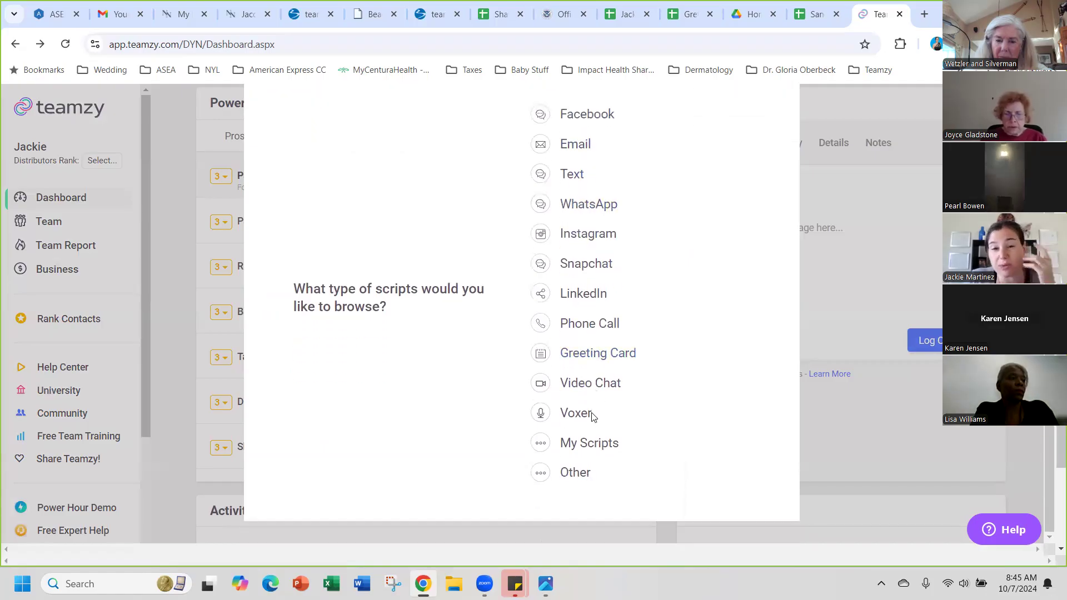
scroll(590, 414, "up", 2)
left_click(585, 184)
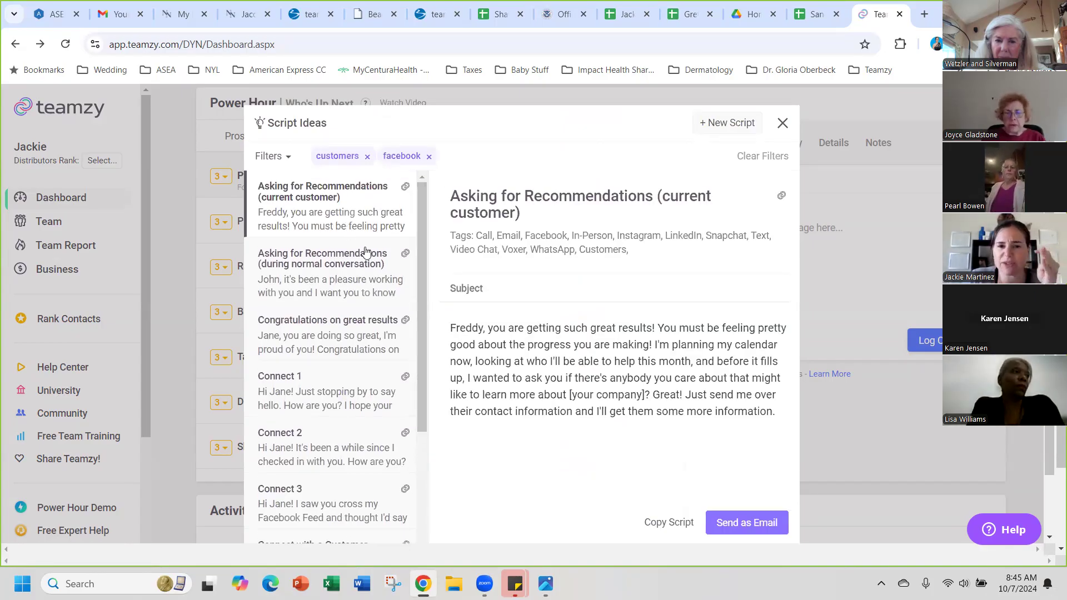
scroll(421, 370, "down", 1)
left_click_drag(421, 370, 445, 306)
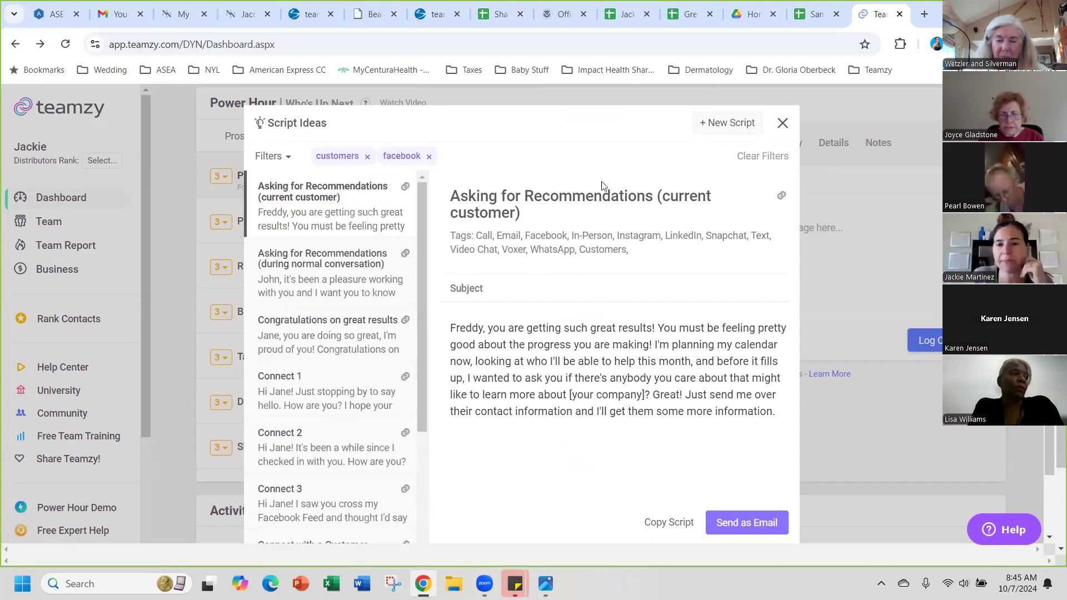
left_click(783, 123)
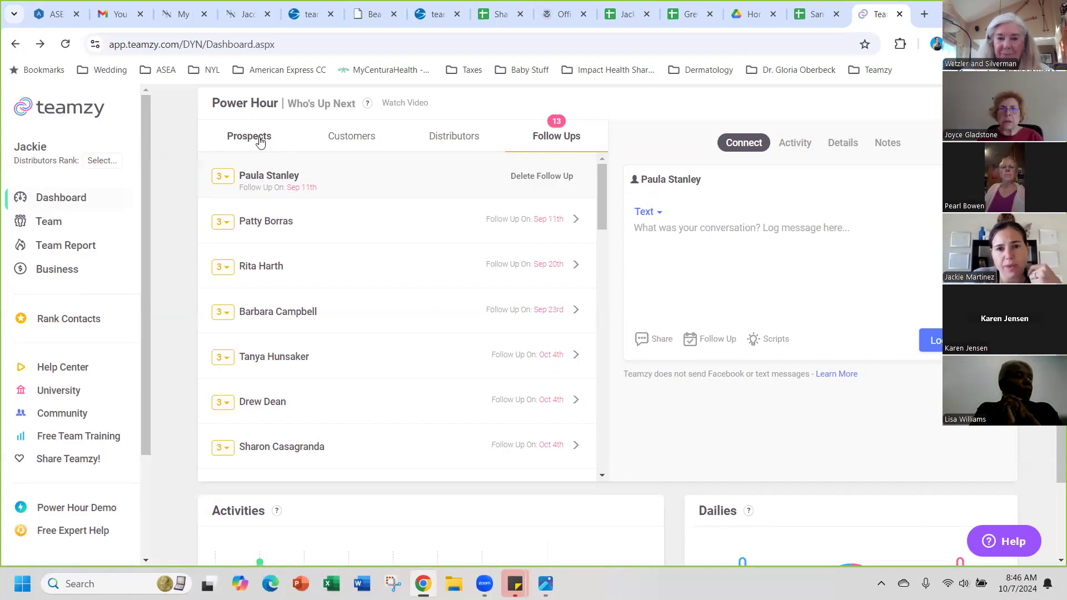
- Show the rank options for the first follow-up contact and scroll down the sidebar
left_click(224, 177)
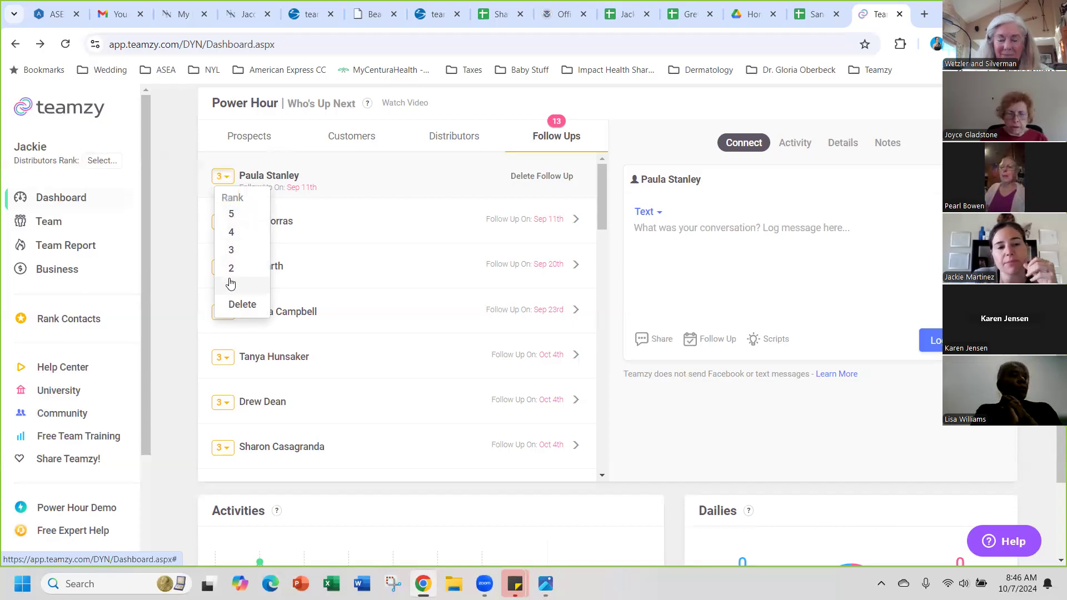
left_click_drag(143, 250, 185, 381)
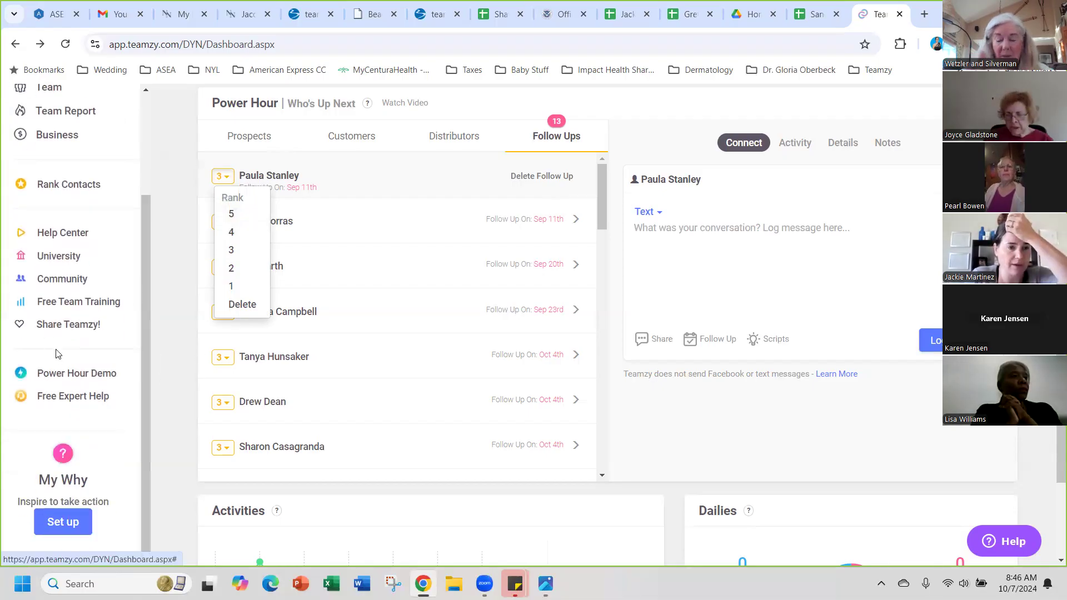
- Open the Teamzy help center and scroll through its basics and tips
left_click(64, 233)
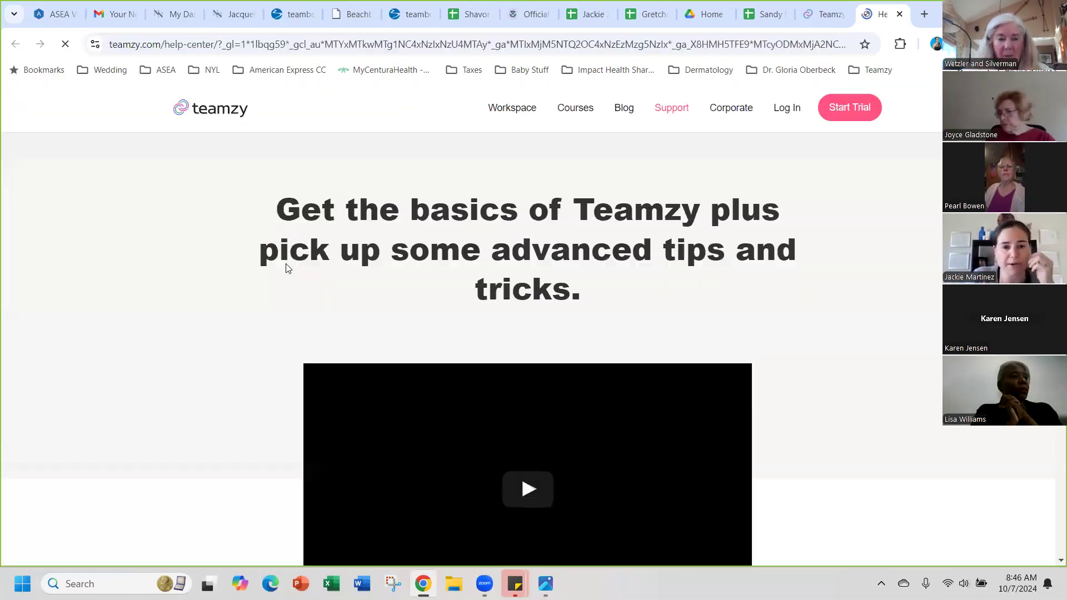
scroll(450, 267, "down", 10)
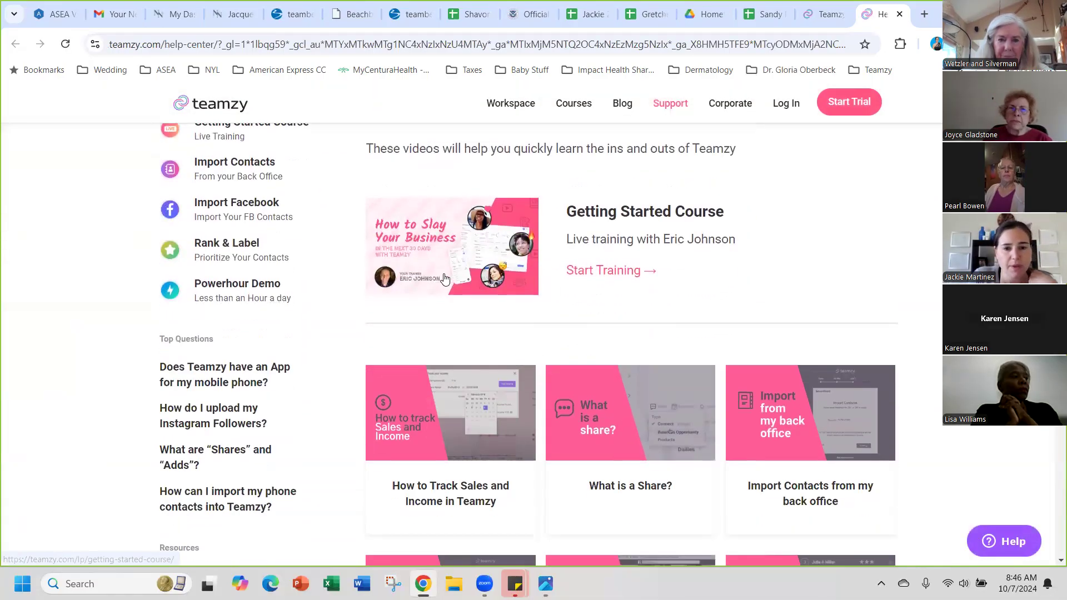
scroll(438, 284, "down", 1)
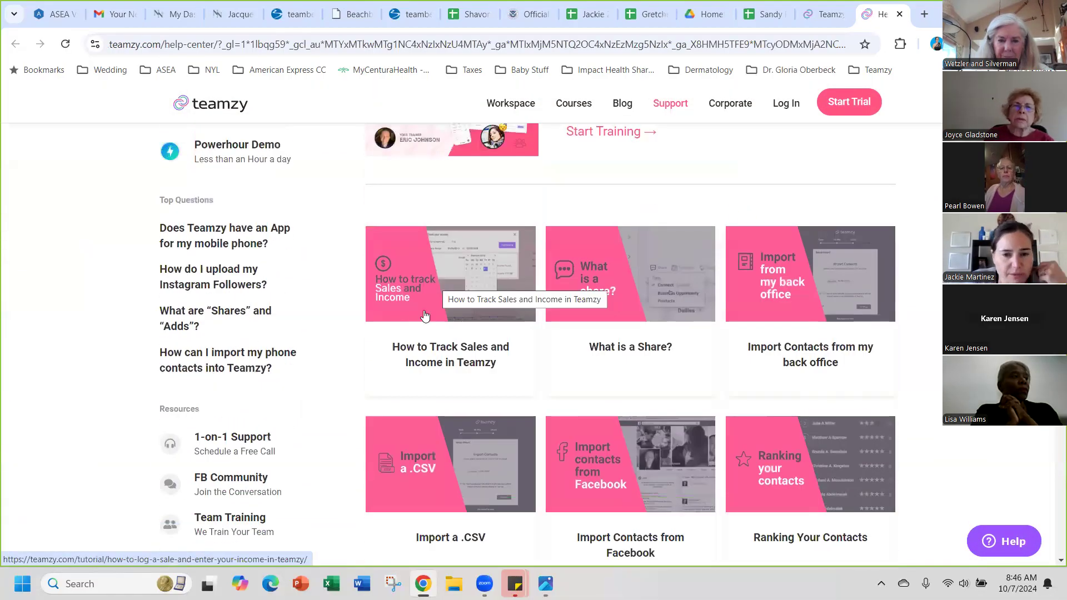
scroll(555, 303, "down", 2)
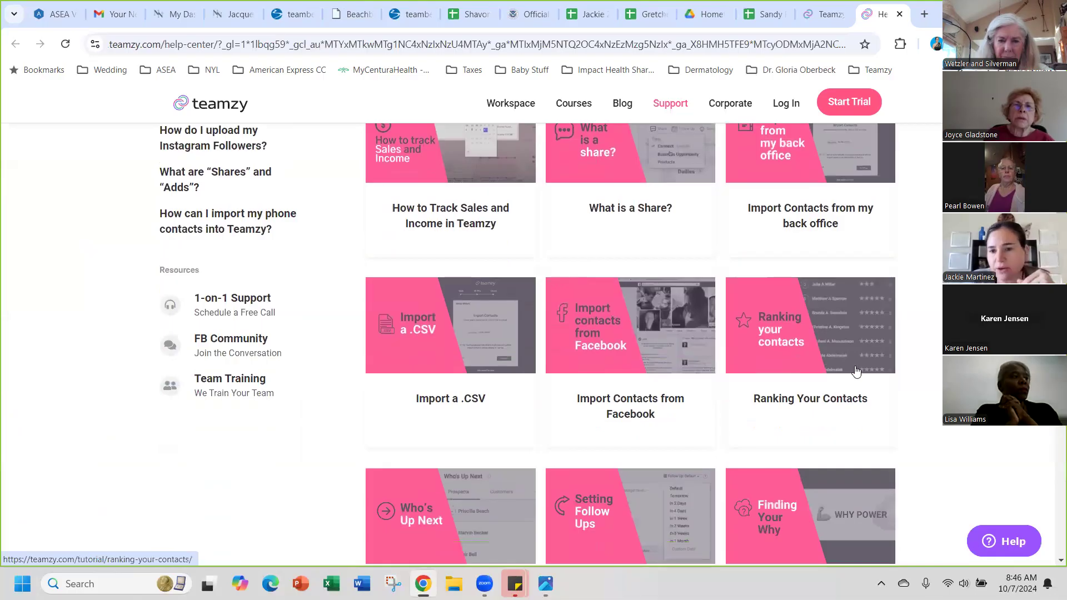
- Read the Rank & Label tutorial's one-to-five star definitions, then return to its top
left_click(836, 351)
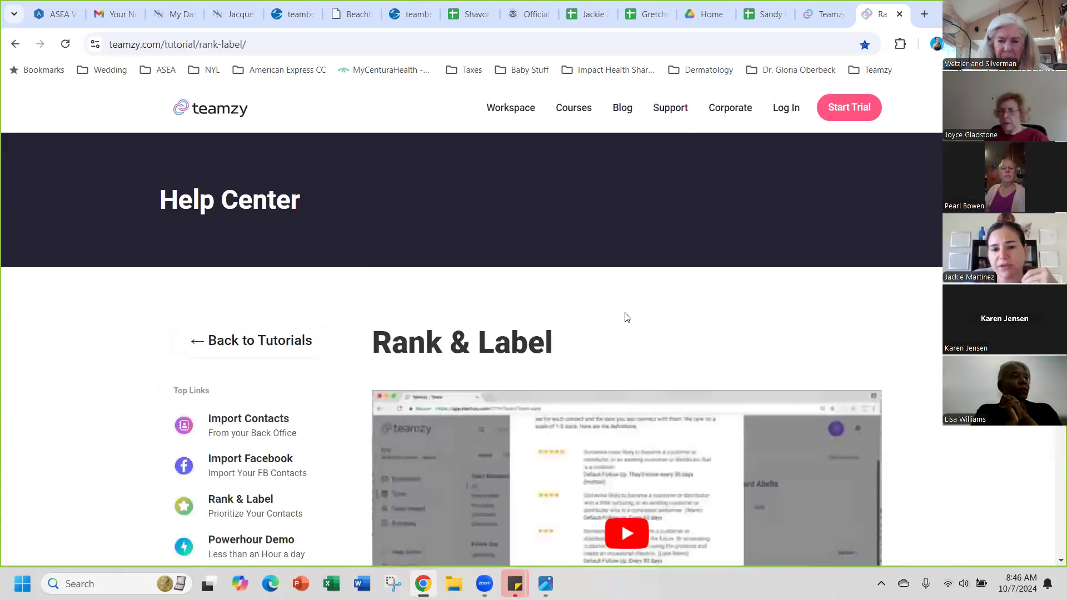
scroll(615, 322, "down", 5)
scroll(612, 340, "down", 12)
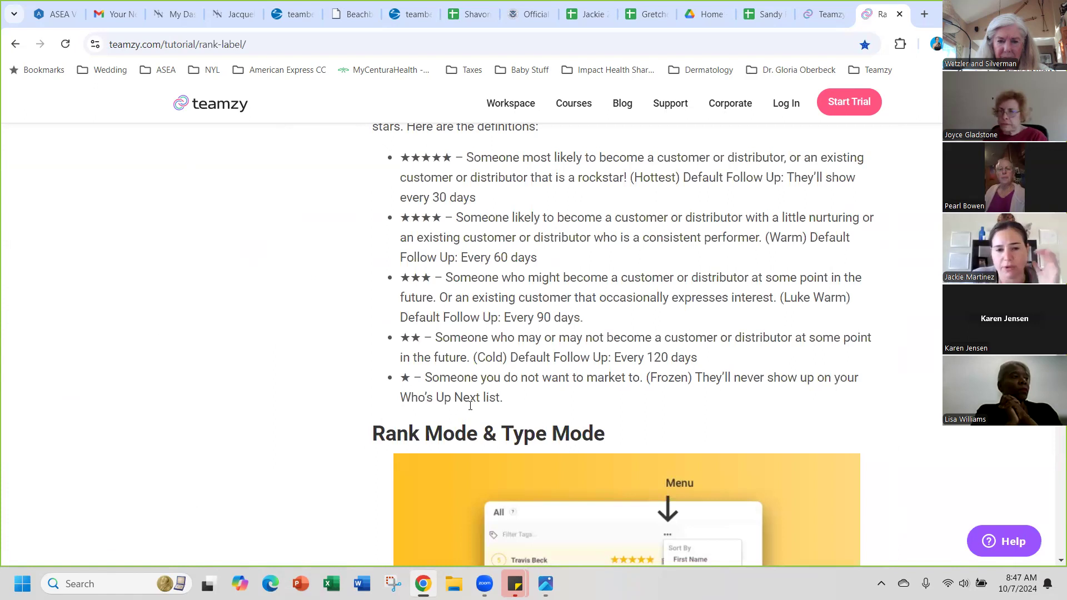
left_click_drag(500, 337, 560, 340)
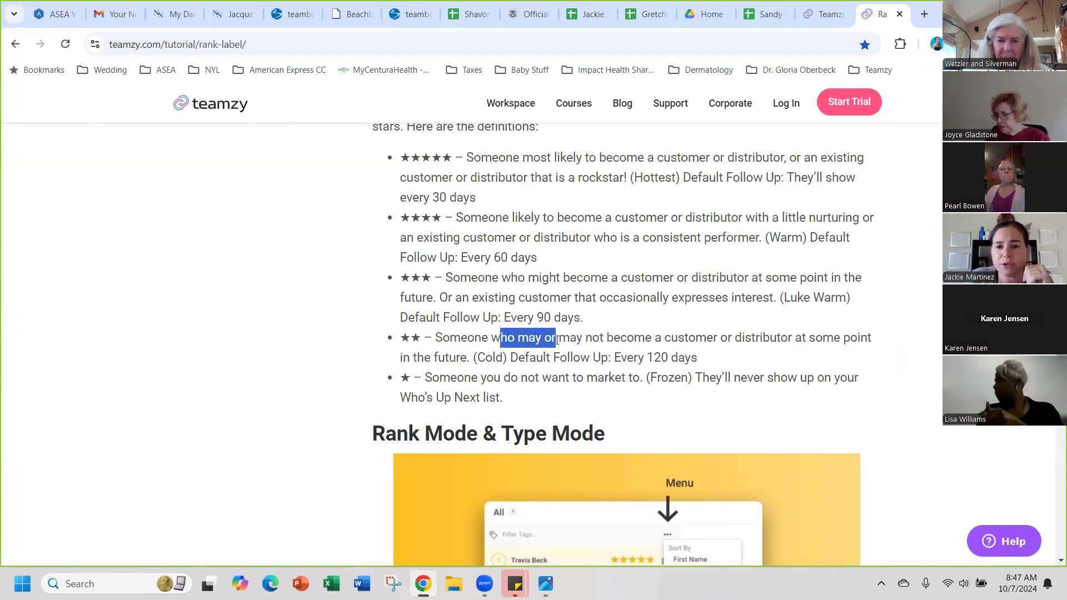
left_click(561, 341)
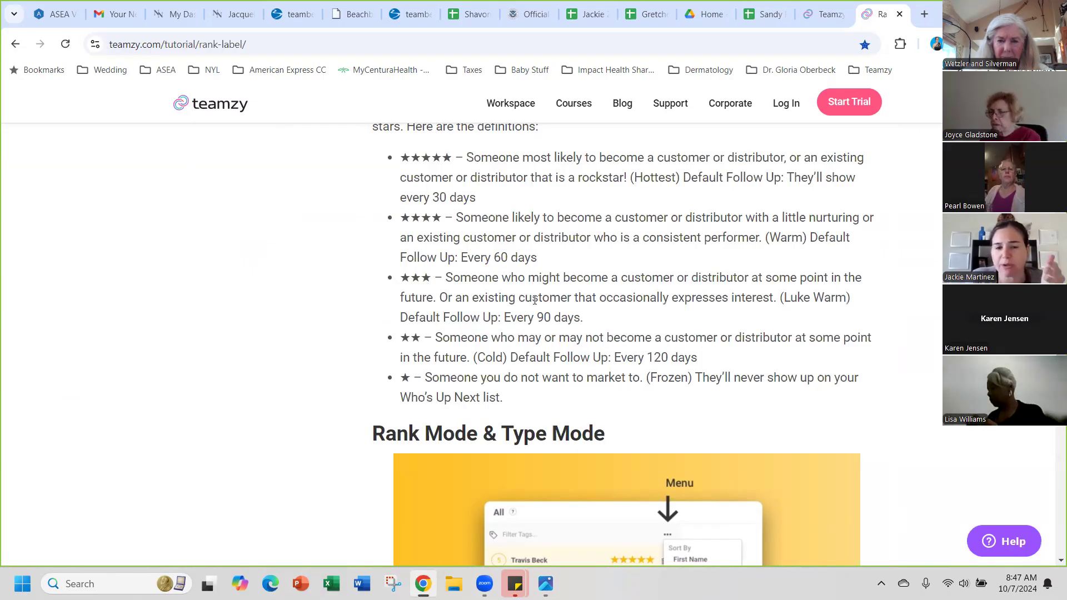
scroll(535, 300, "up", 1)
scroll(560, 374, "up", 1)
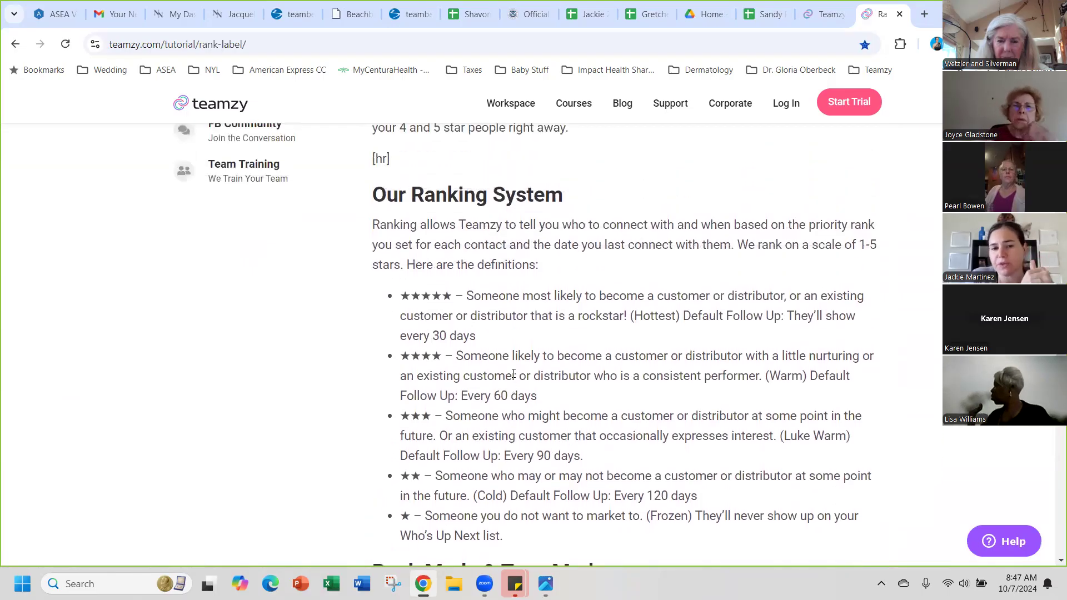
scroll(455, 378, "up", 1)
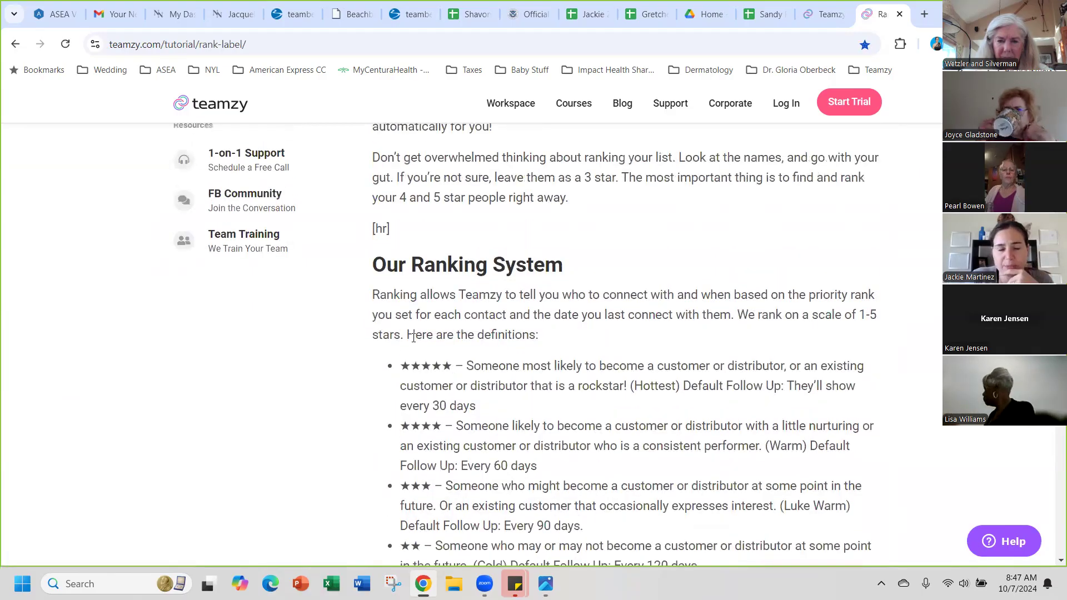
scroll(423, 345, "up", 2)
scroll(404, 323, "up", 6)
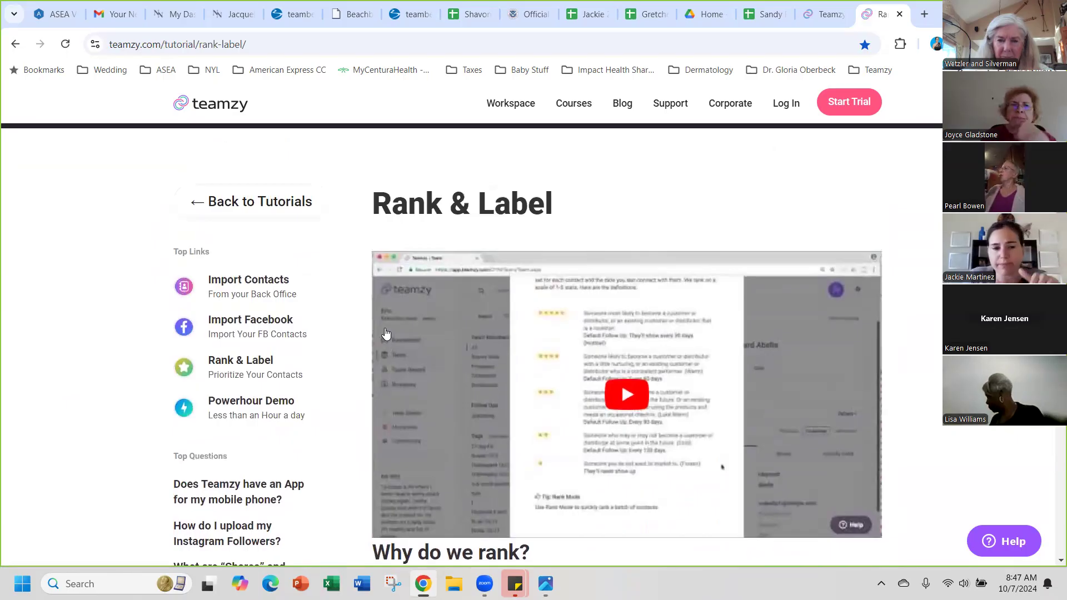
- Back on the dashboard tab, view the first contact's Activity, Details and Notes tabs
left_click(828, 13)
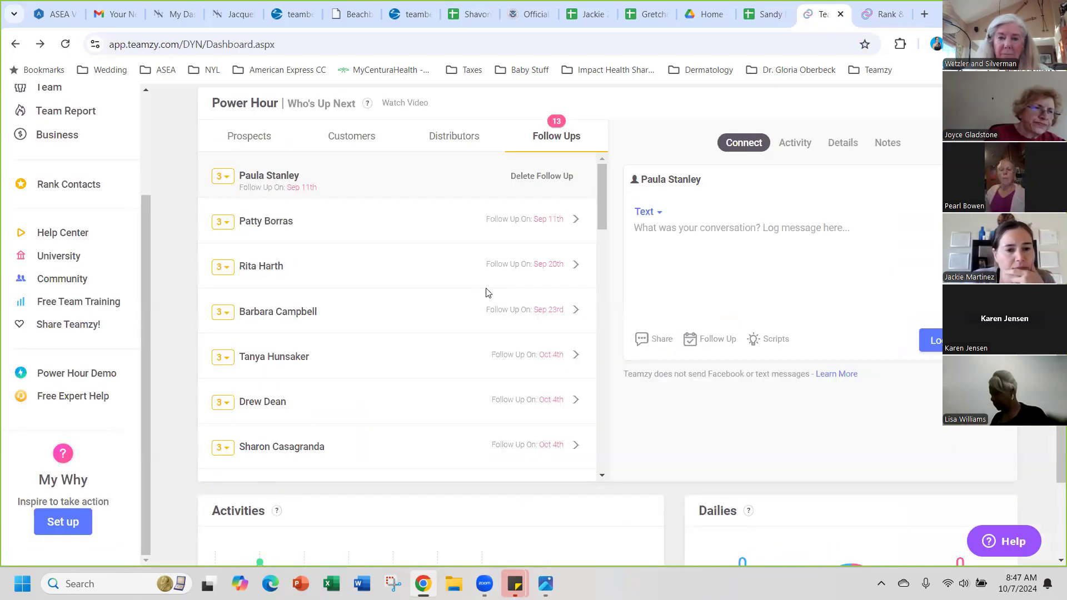
scroll(684, 216, "up", 2)
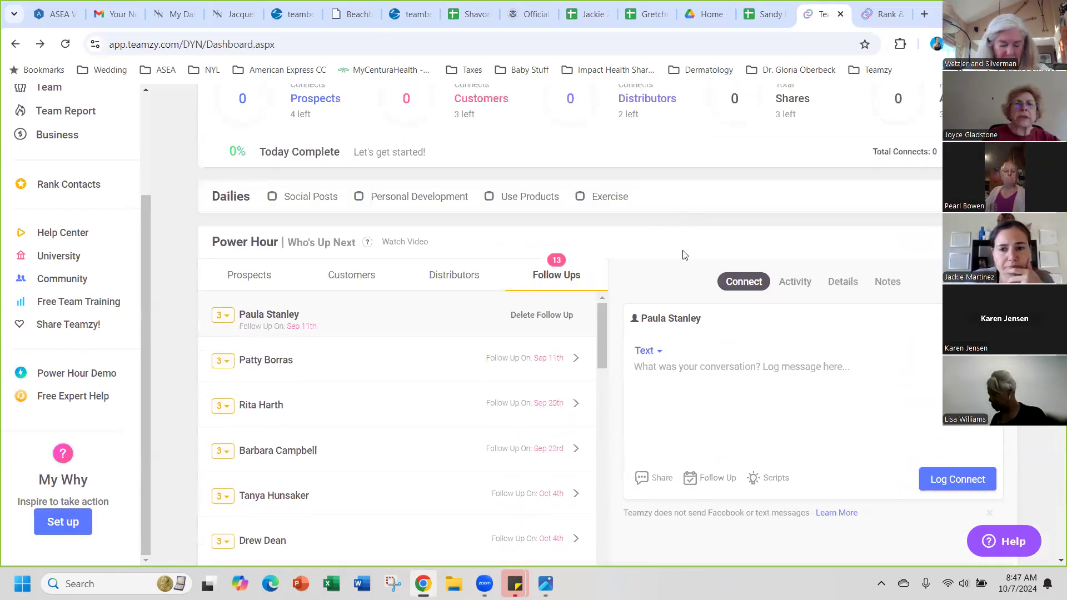
left_click(795, 285)
scroll(796, 300, "down", 1)
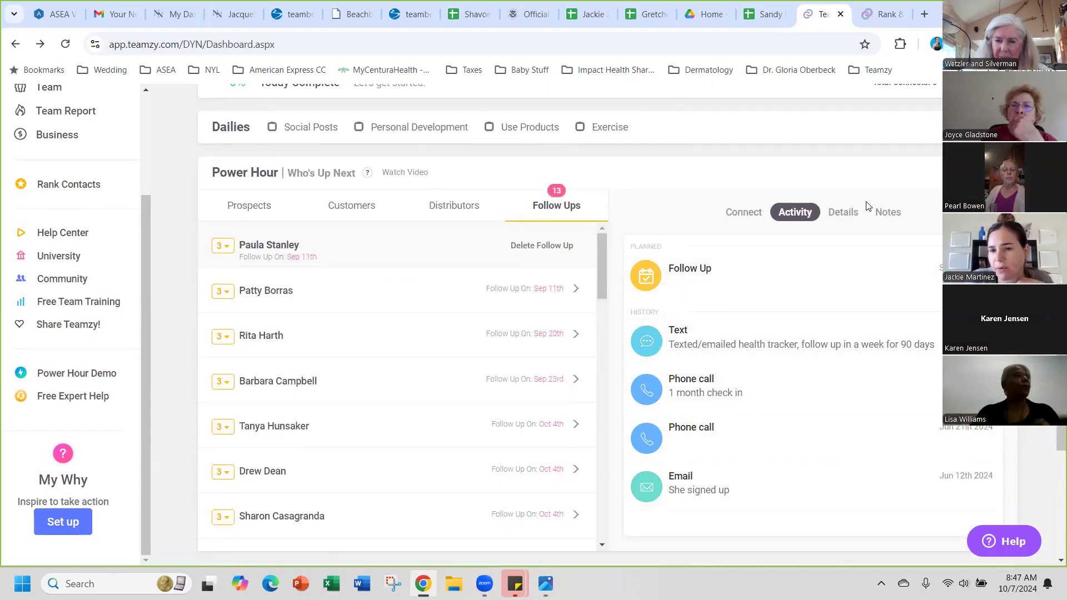
left_click(854, 220)
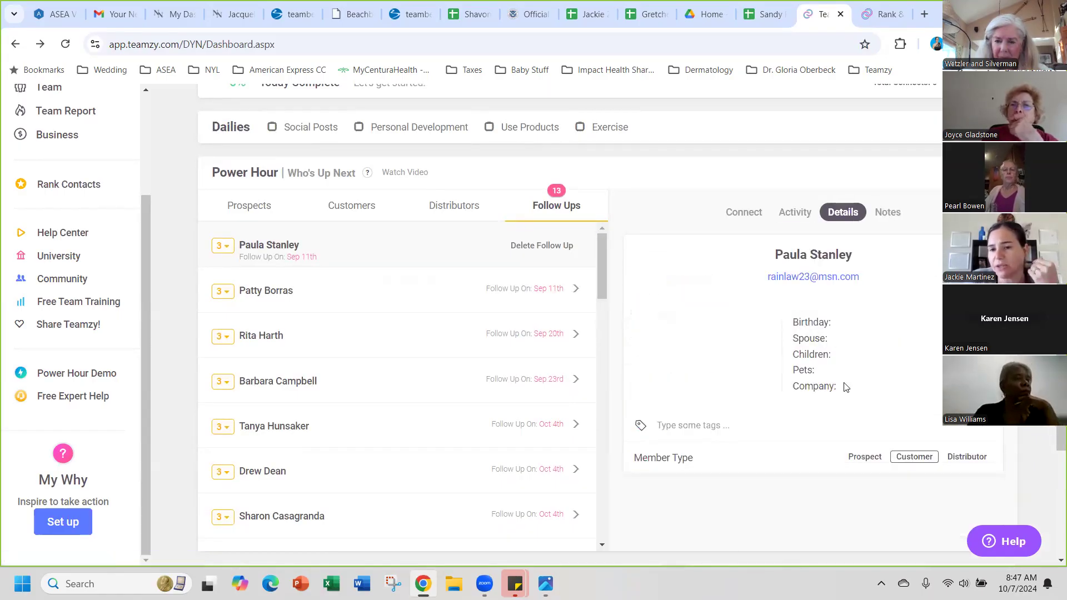
left_click(888, 212)
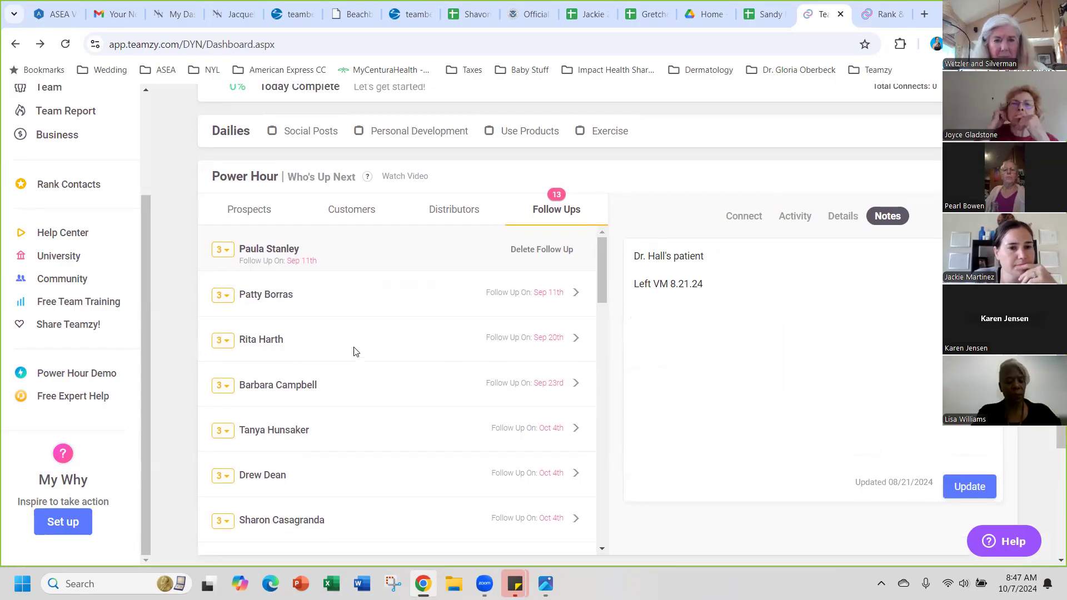
scroll(353, 351, "up", 3)
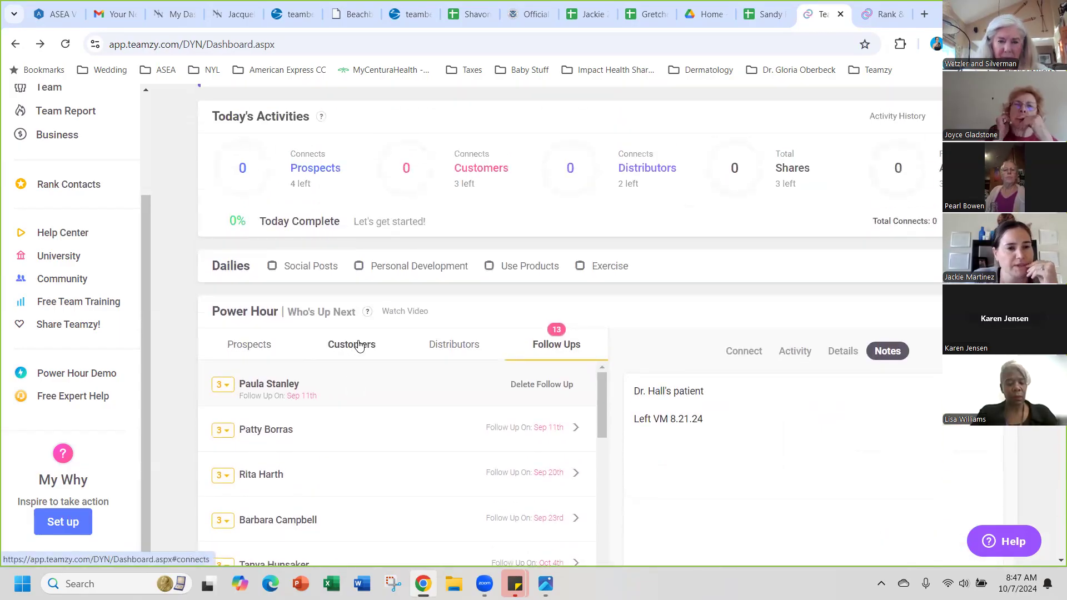
scroll(328, 361, "up", 1)
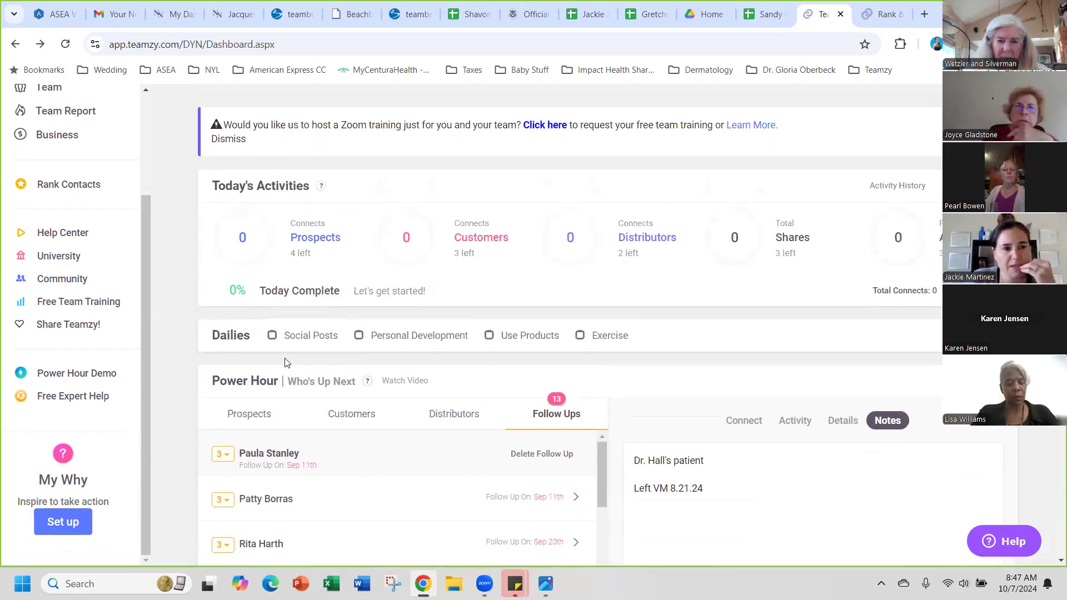
scroll(224, 355, "up", 1)
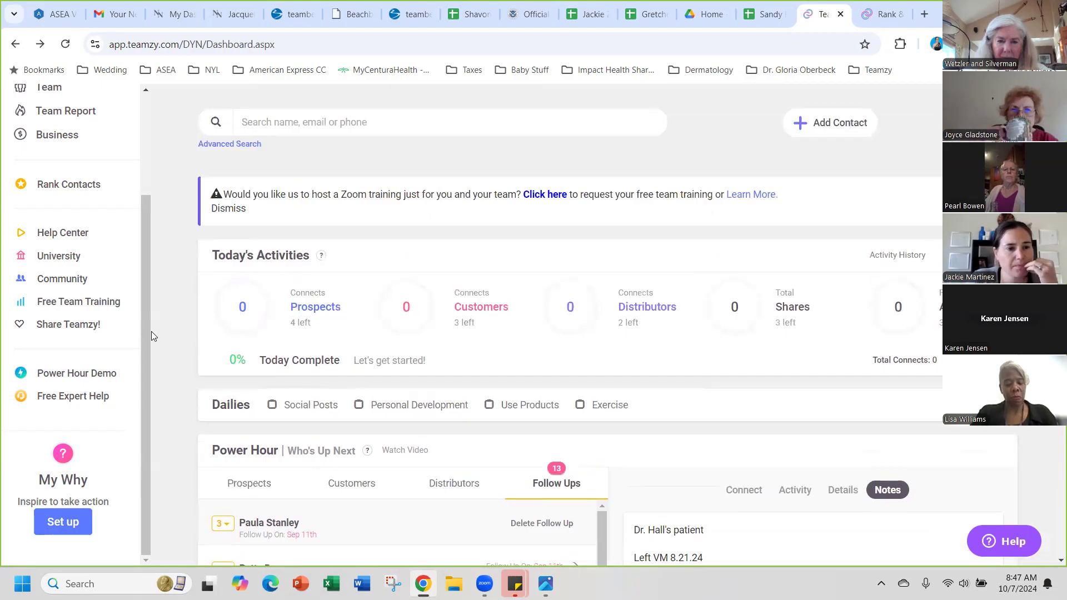
scroll(142, 310, "up", 2)
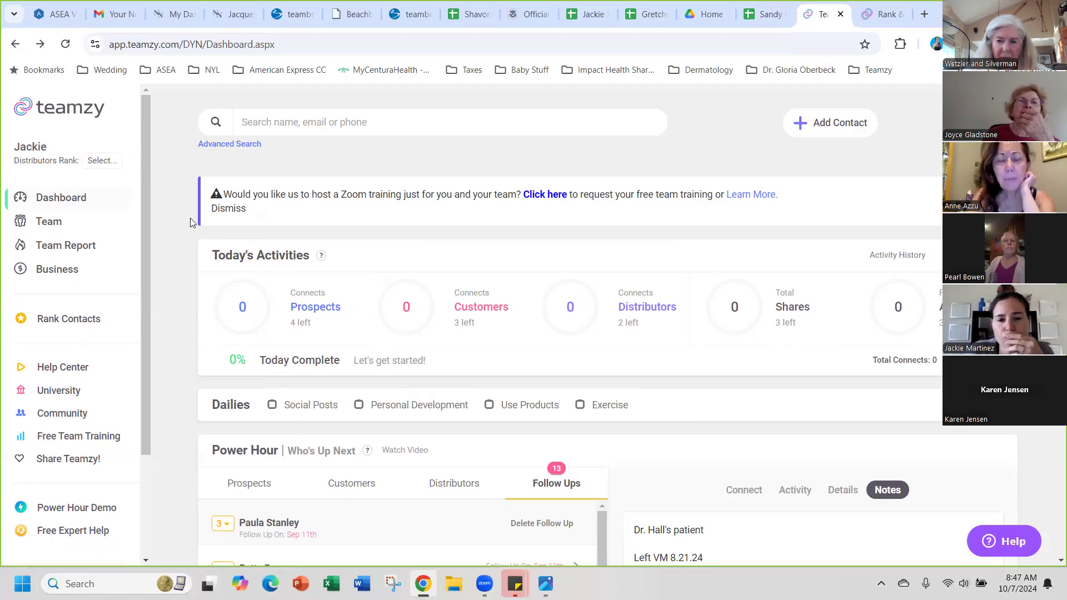
scroll(423, 383, "down", 3)
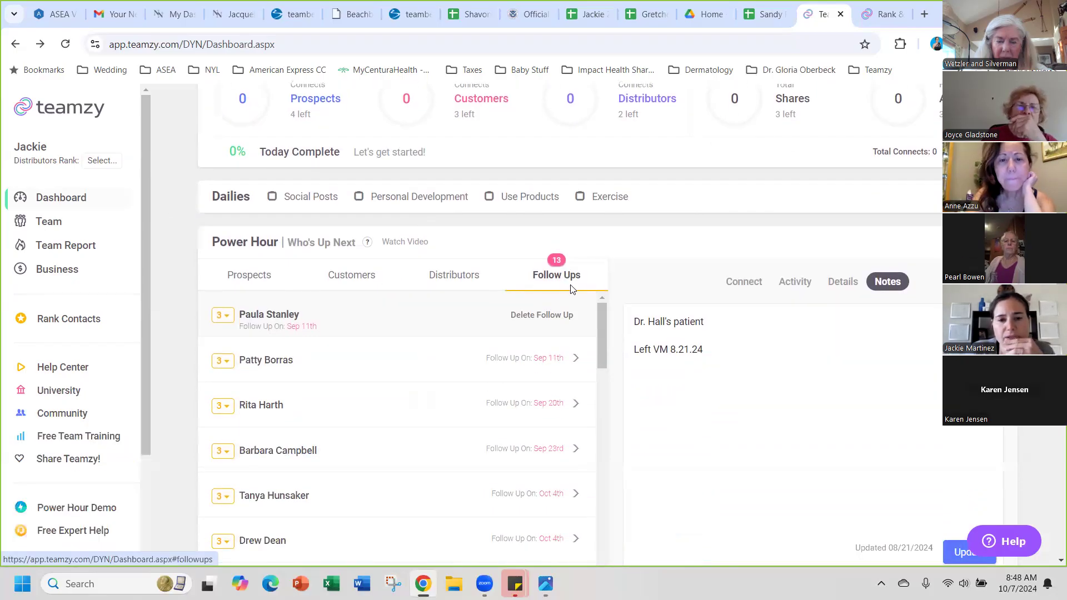
scroll(562, 276, "down", 1)
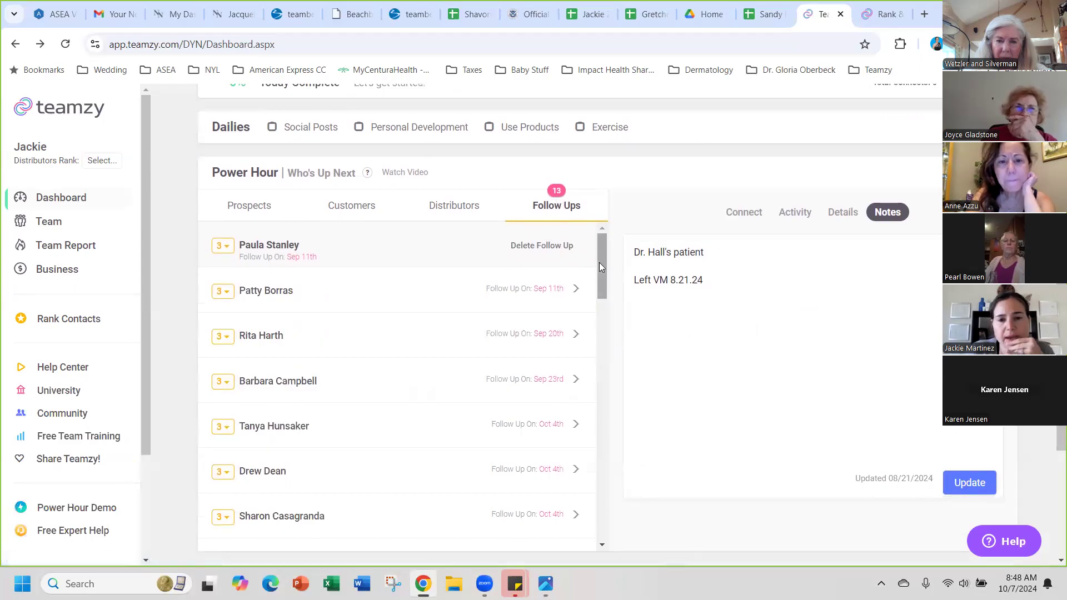
left_click_drag(599, 271, 623, 433)
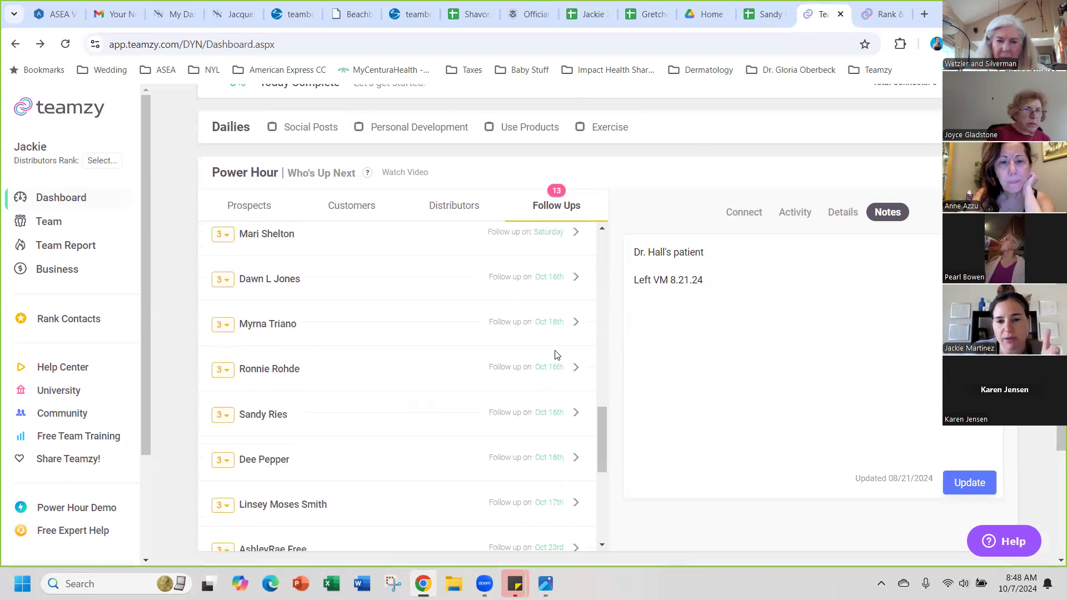
left_click_drag(603, 433, 598, 249)
scroll(536, 305, "up", 1)
scroll(533, 307, "up", 2)
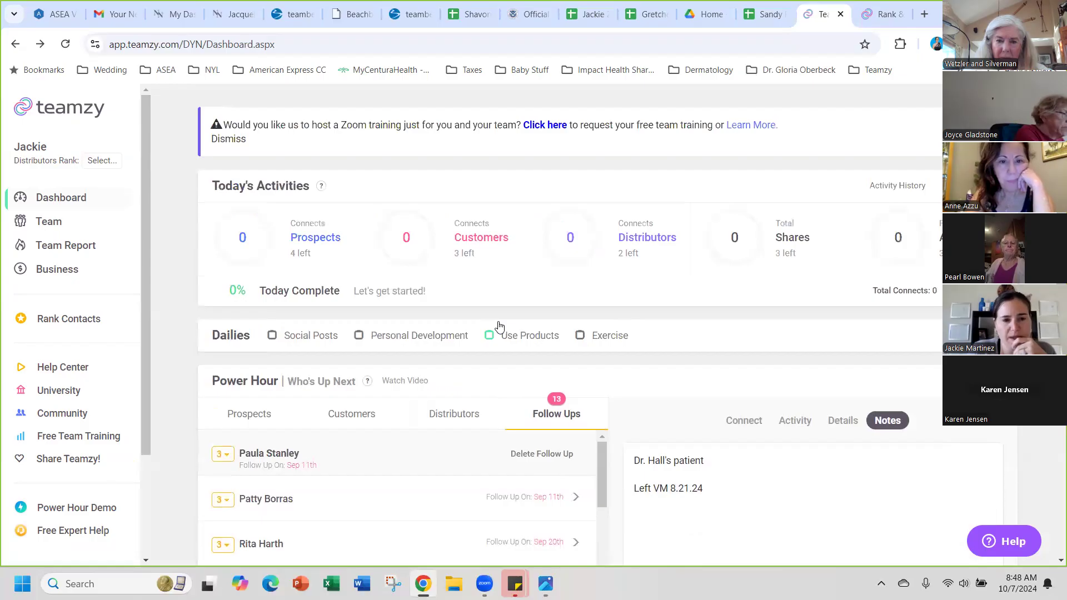
- Show the % Today Complete explanation on the dashboard
mouse_move(538, 282)
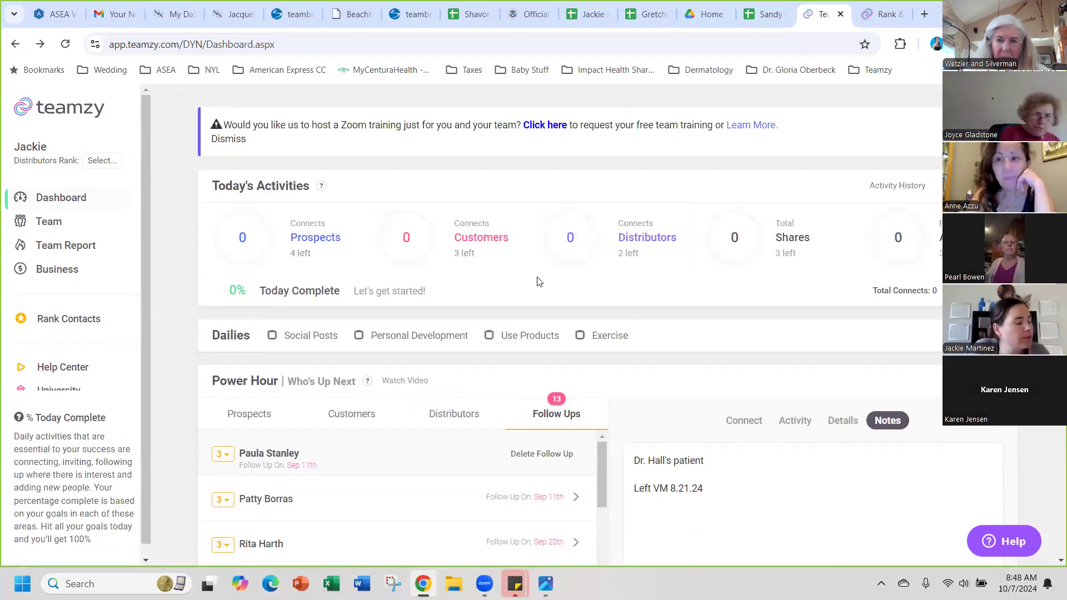